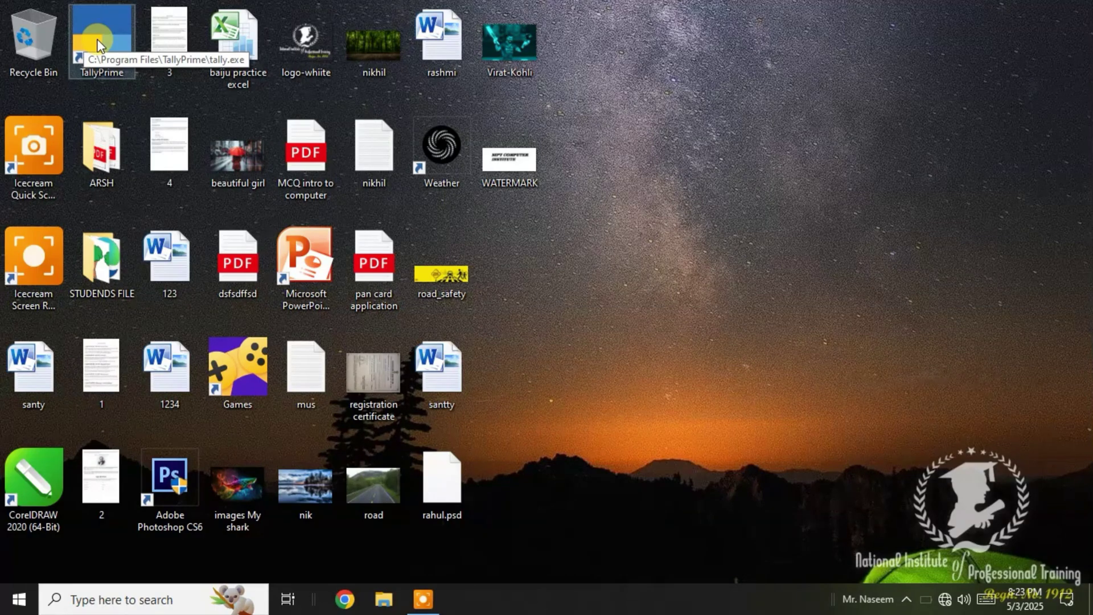
Find TallyPrime through the Windows search, launch it and continue in Educational Mode.
{"action": "left_click", "coordinate": [105, 600]}
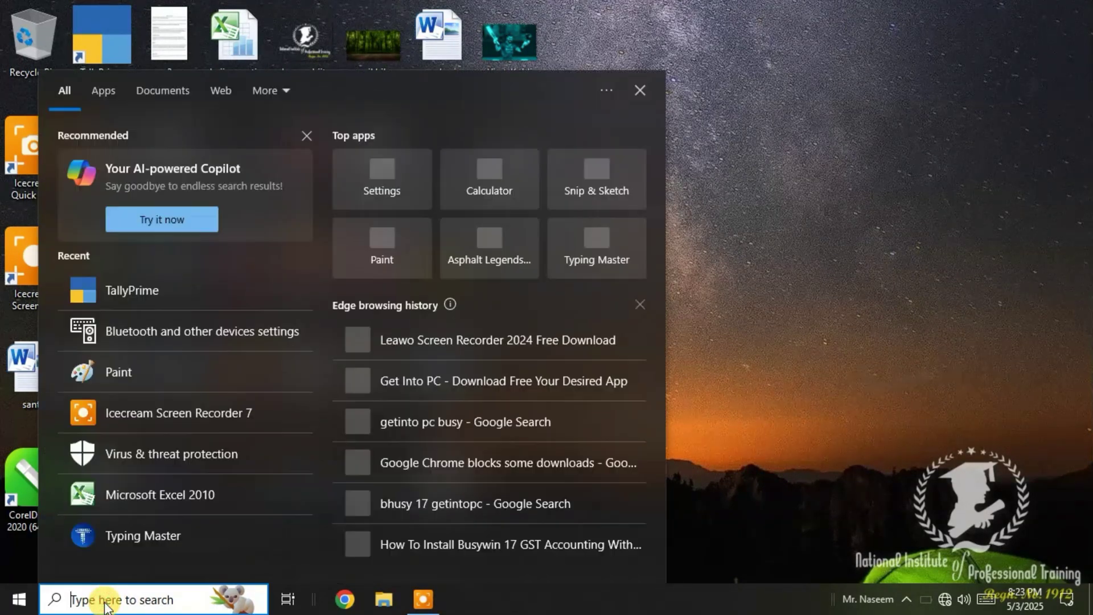
{"action": "type", "text": "ta33y"}
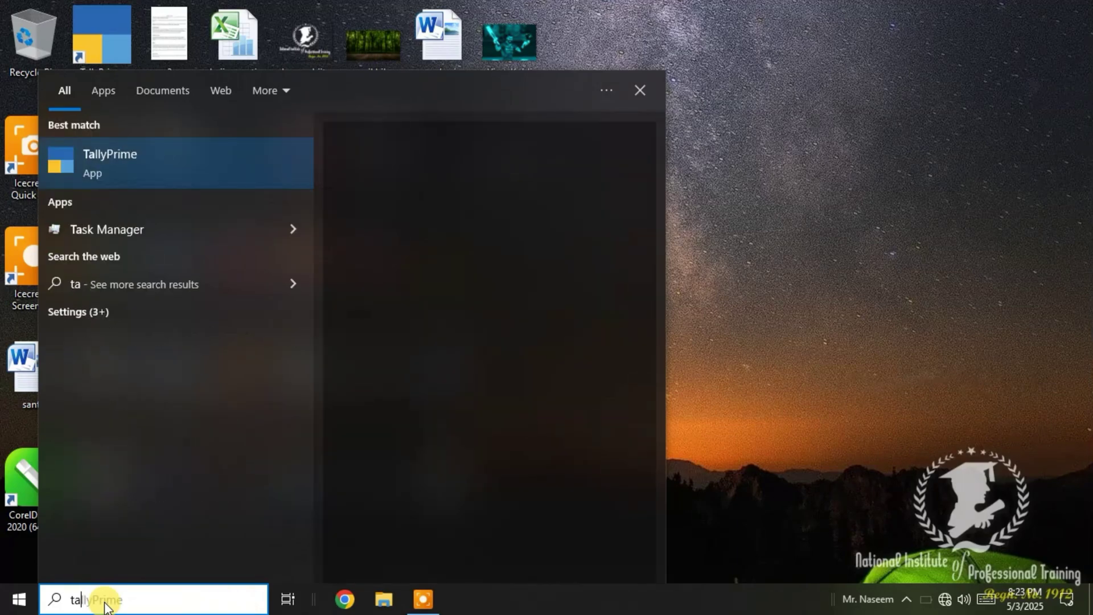
{"action": "key", "text": "BackSpace"}
{"action": "key", "text": "BackSpace"}
{"action": "key", "text": "BackSpace"}
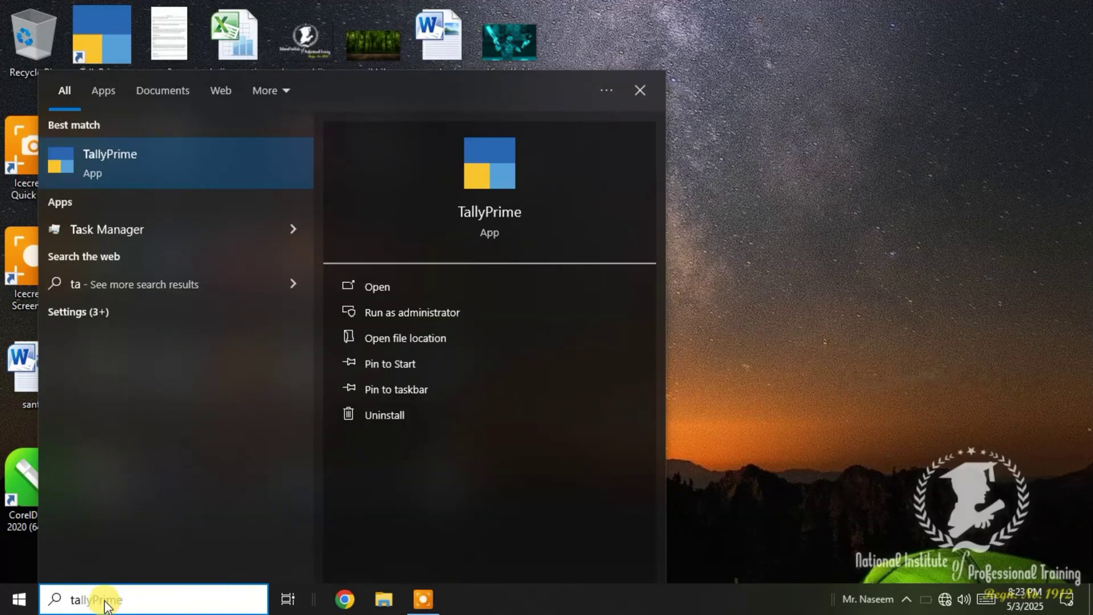
{"action": "left_click", "coordinate": [186, 155]}
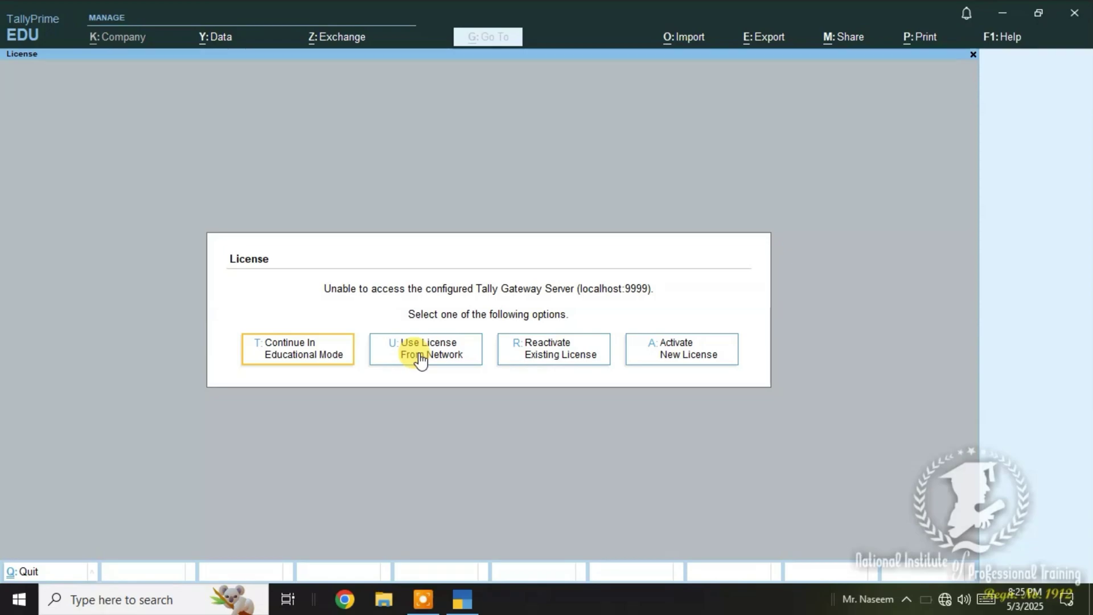
{"action": "left_click", "coordinate": [303, 346]}
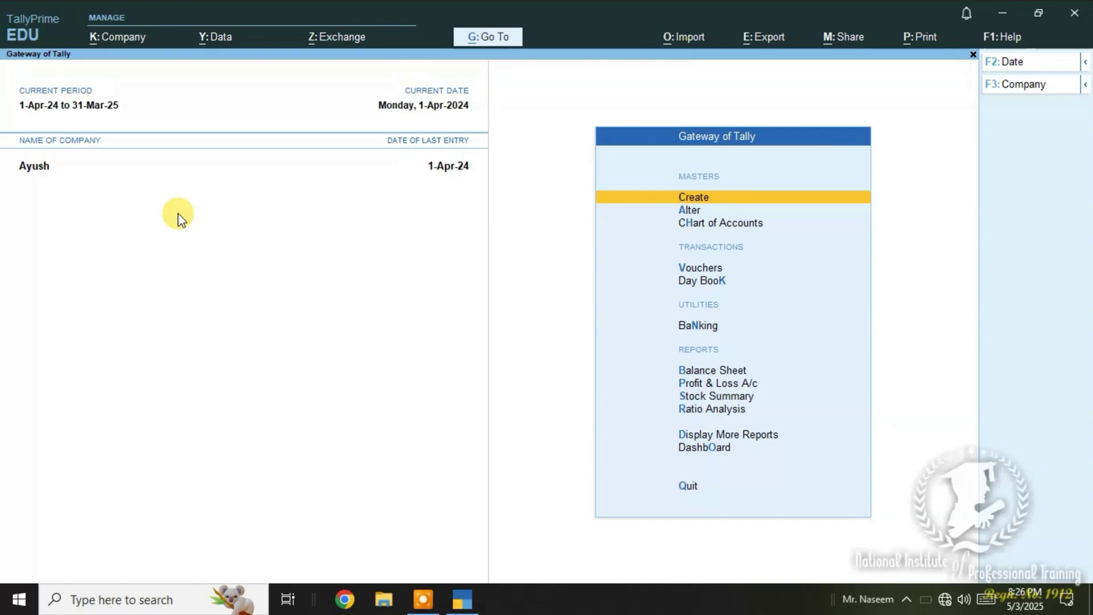
Open the company creation form from the list of companies.
{"action": "key", "text": "F3"}
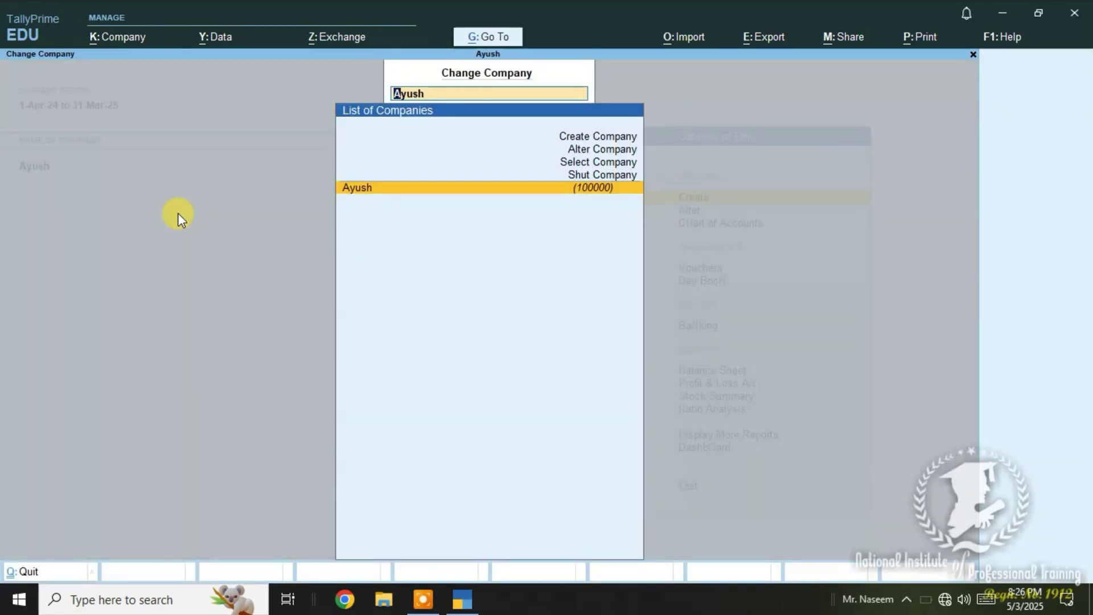
{"action": "key", "text": "Up"}
{"action": "key", "text": "Up"}
{"action": "key", "text": "Up"}
{"action": "key", "text": "Up"}
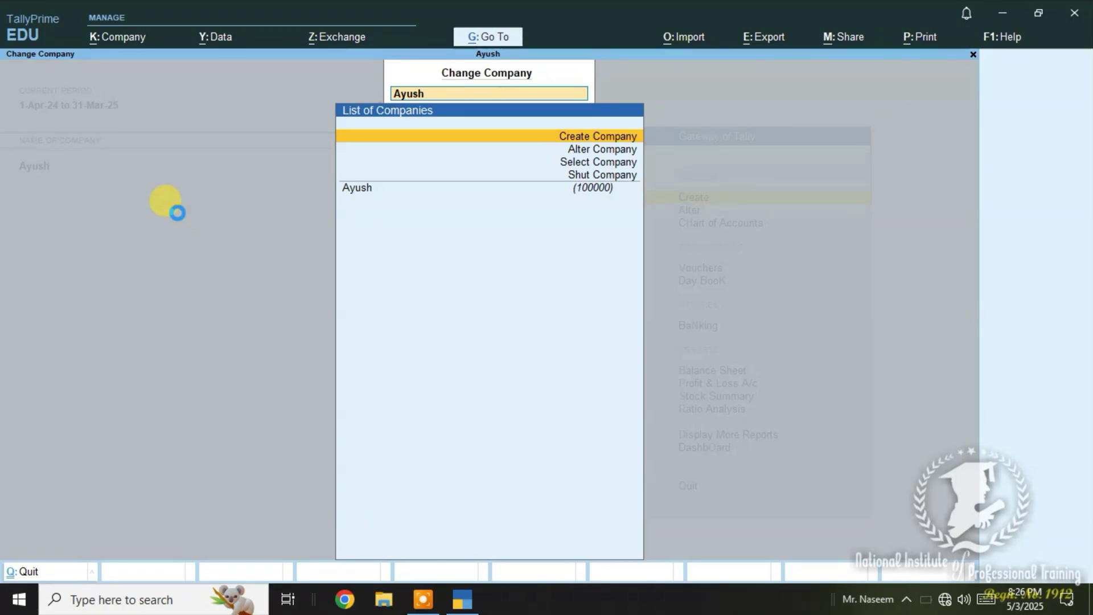
{"action": "key", "text": "Return"}
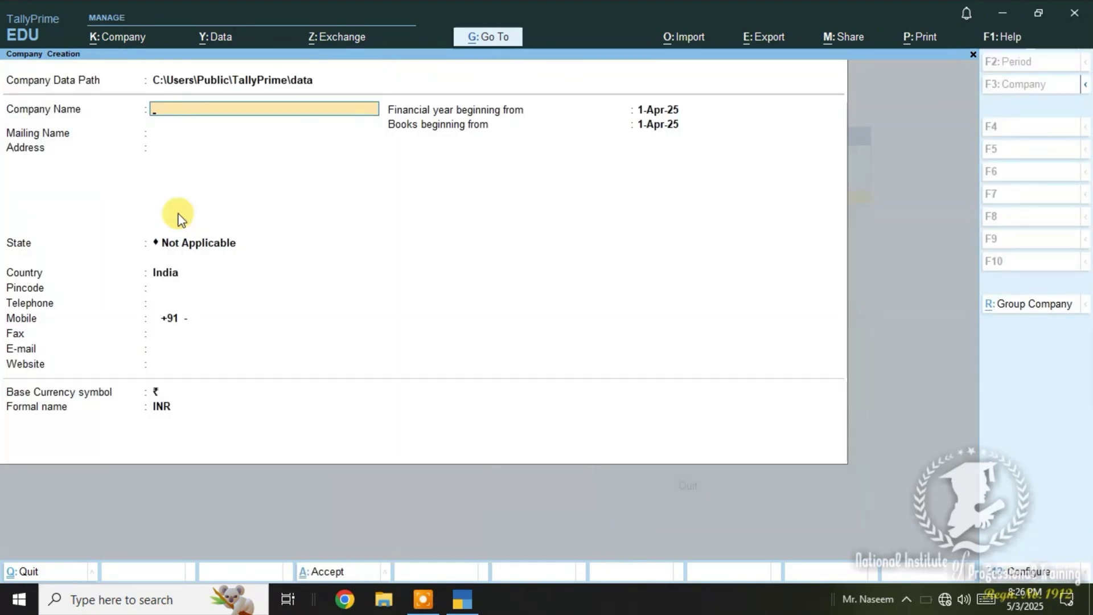
Name the company "Nipt Computer Institute" and keep the same text as its mailing name.
{"action": "type", "text": "R"}
{"action": "key", "text": "BackSpace"}
{"action": "type", "text": "Nipt Computer inst"}
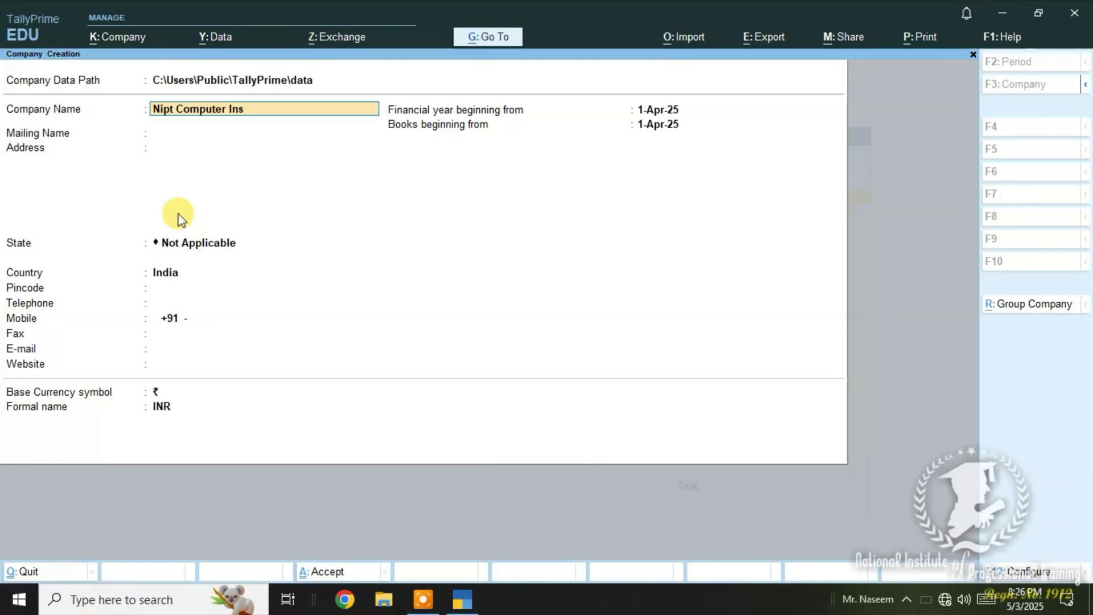
{"action": "type", "text": "itute"}
{"action": "key", "text": "Return"}
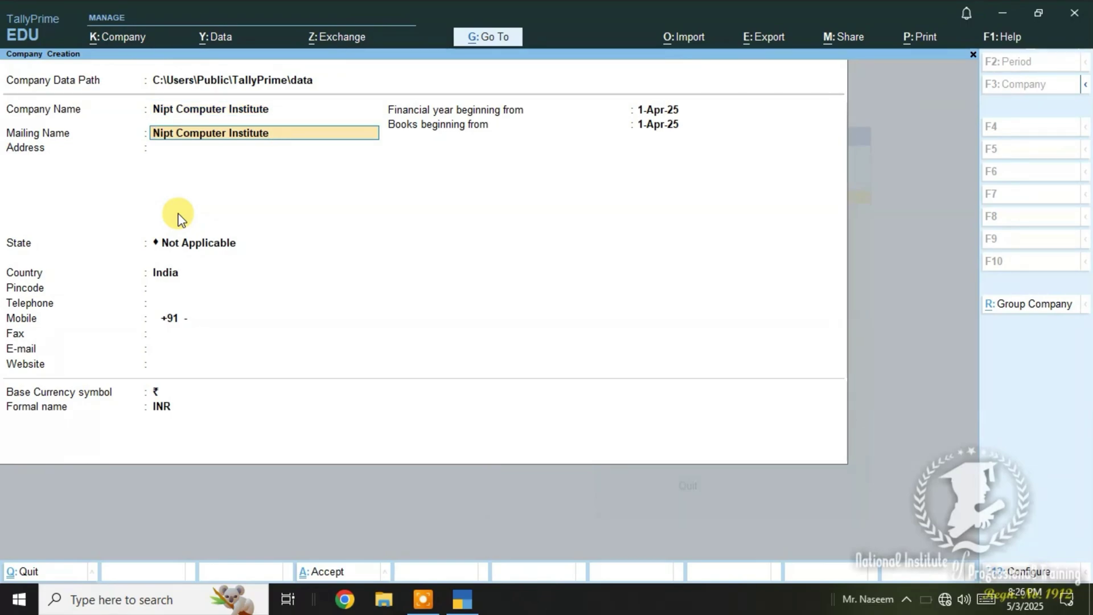
{"action": "key", "text": "Return"}
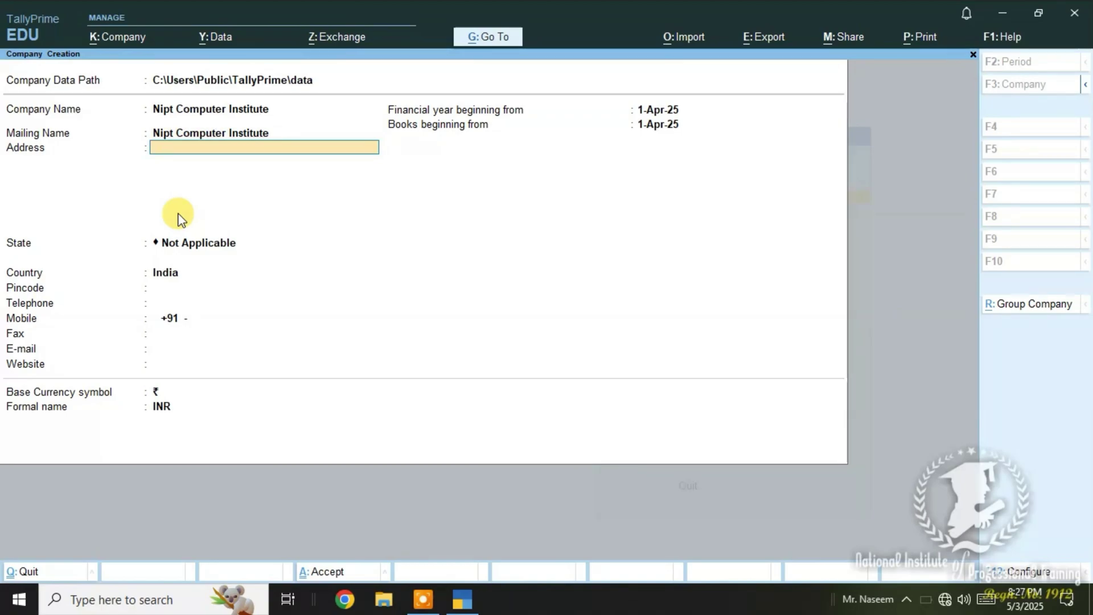
Fill in the company's address and pincode, with Delhi as the state.
{"action": "type", "text": "445"}
{"action": "key", "text": "Return"}
{"action": "key", "text": "Return"}
{"action": "type", "text": "De"}
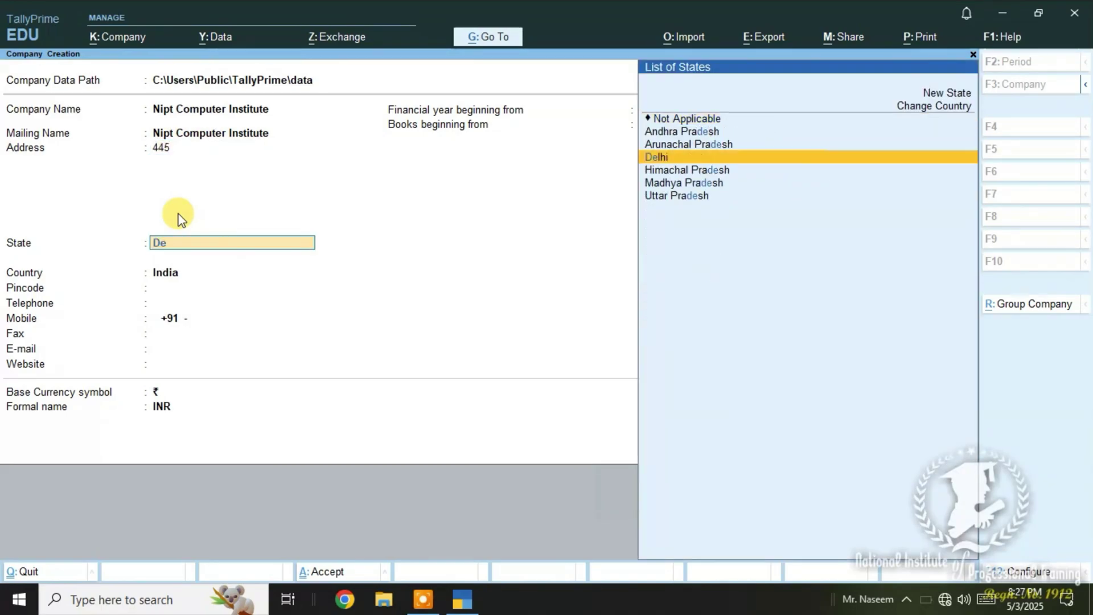
{"action": "key", "text": "Return"}
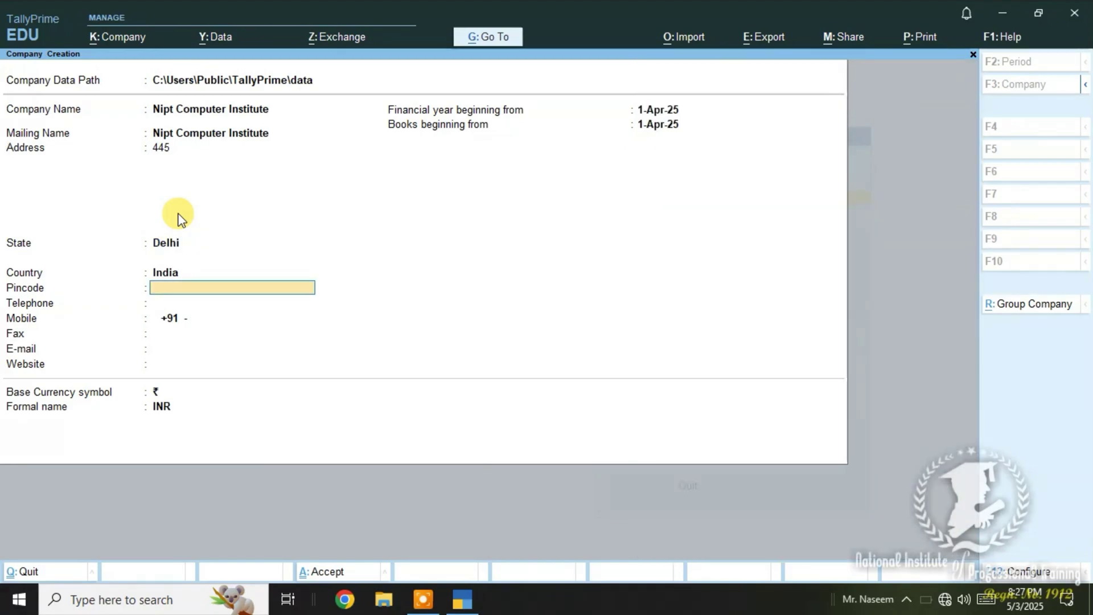
{"action": "type", "text": "110033"}
{"action": "key", "text": "Return"}
Leave the phone, fax, e-mail and website details blank and keep 1-Apr-25 for both the financial year and books beginning dates.
{"action": "key", "text": "Return"}
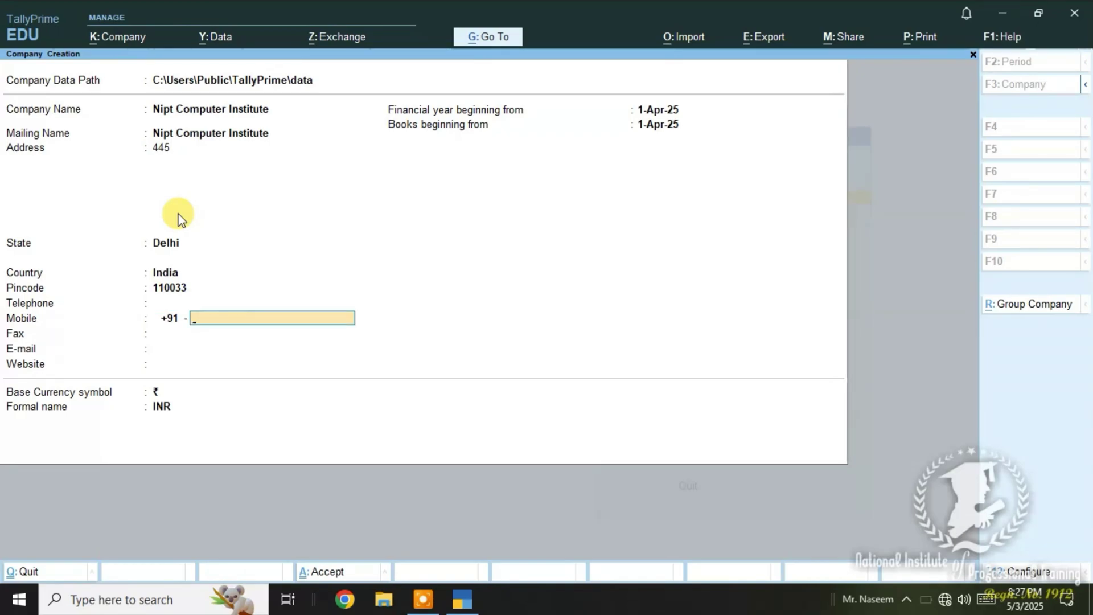
{"action": "key", "text": "Return"}
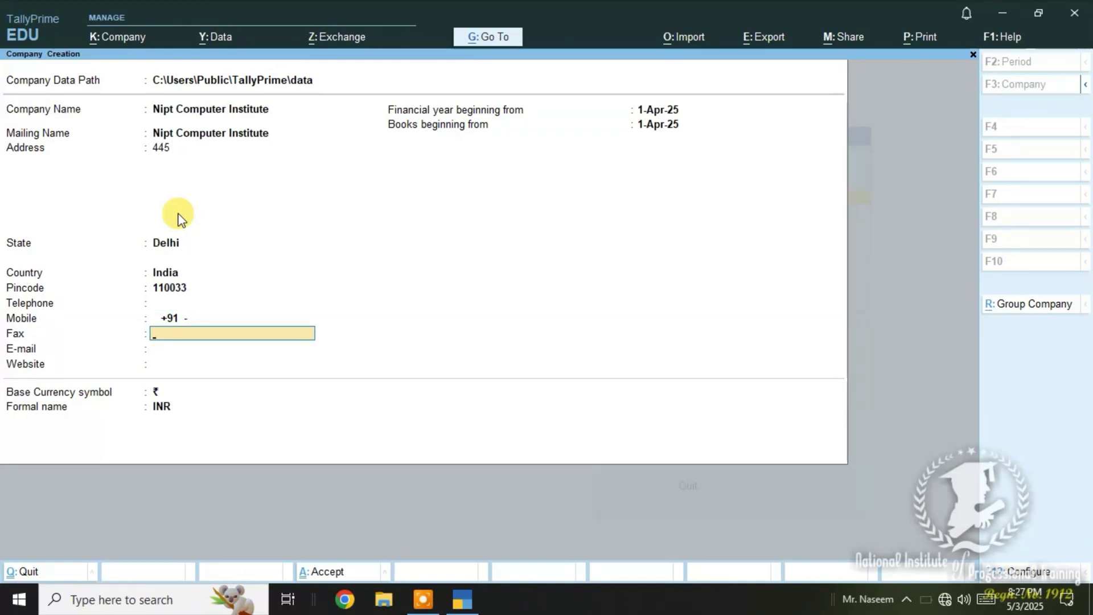
{"action": "key", "text": "Return"}
{"action": "key", "text": "Return"}
{"action": "key", "text": "Return"}
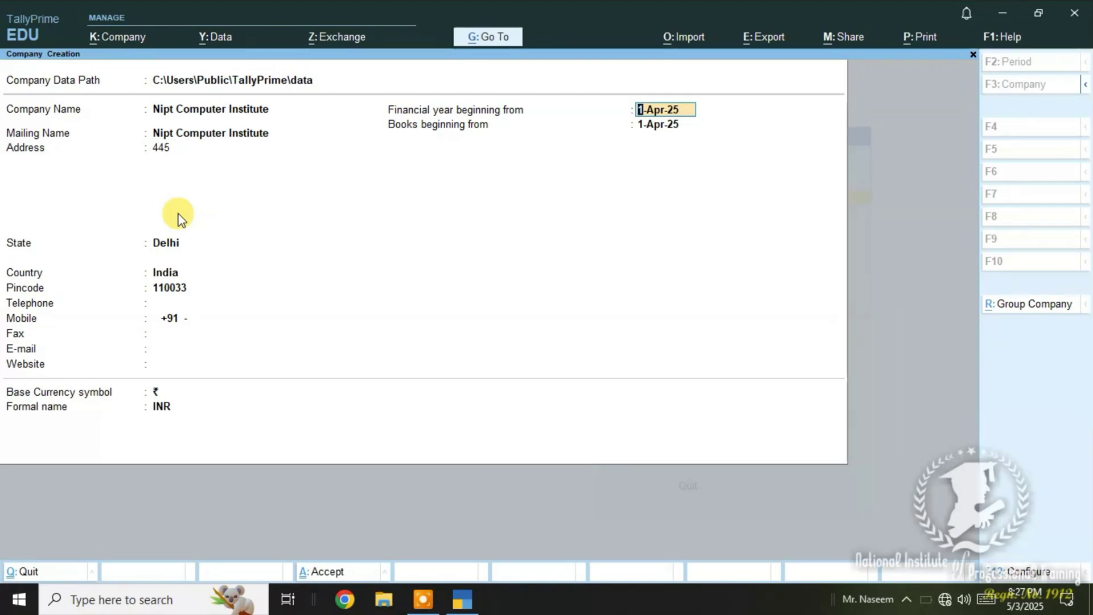
{"action": "key", "text": "Return"}
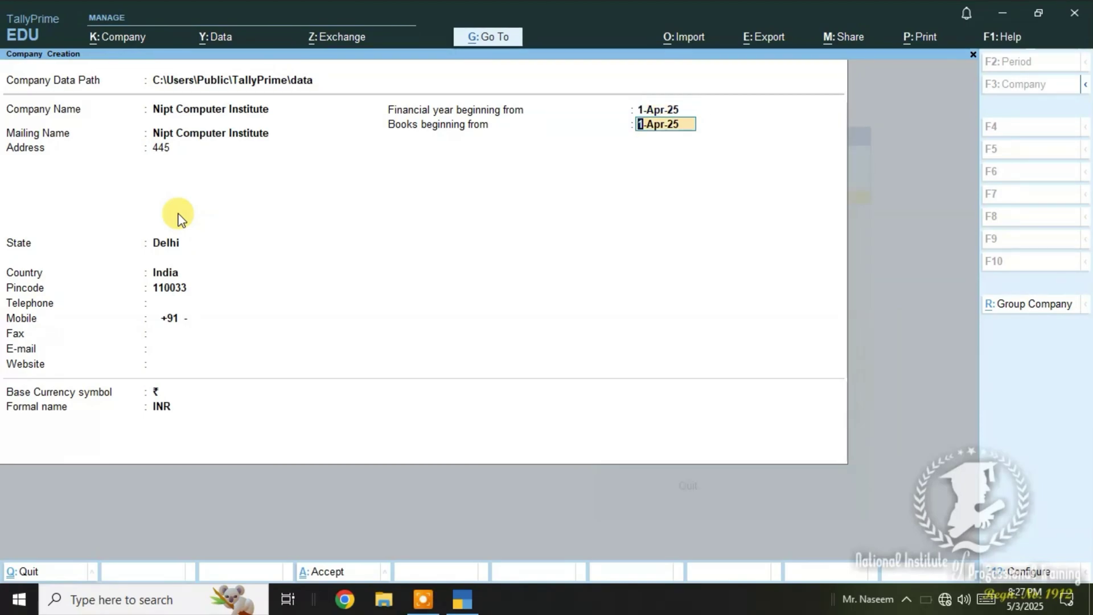
{"action": "key", "text": "Return"}
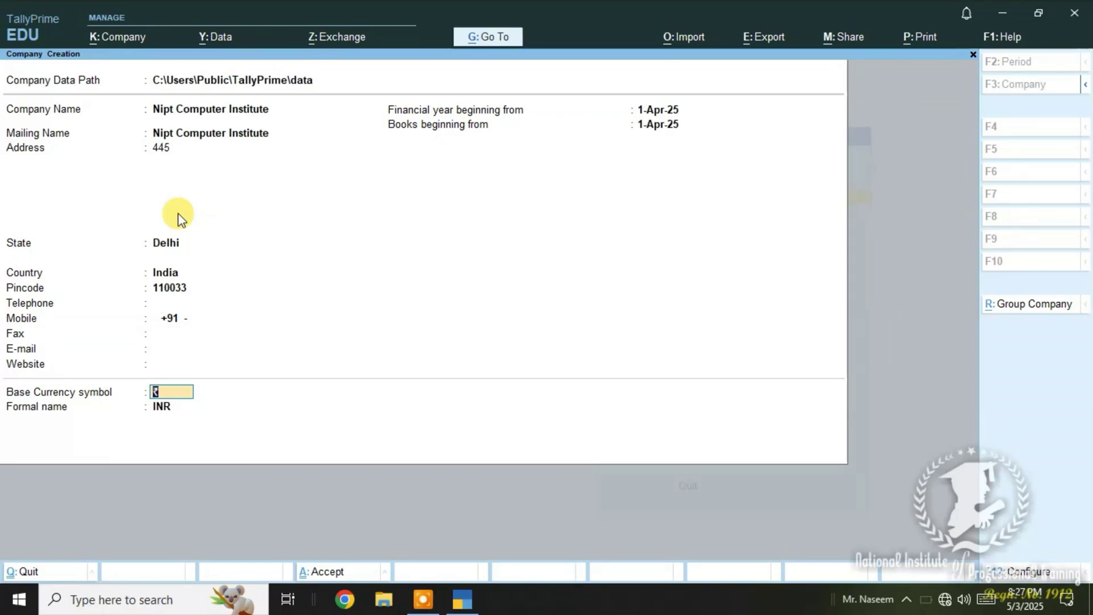
Configure company creation to use a TallyVault password to encrypt company data, keeping the other options as they are.
{"action": "key", "text": "F12"}
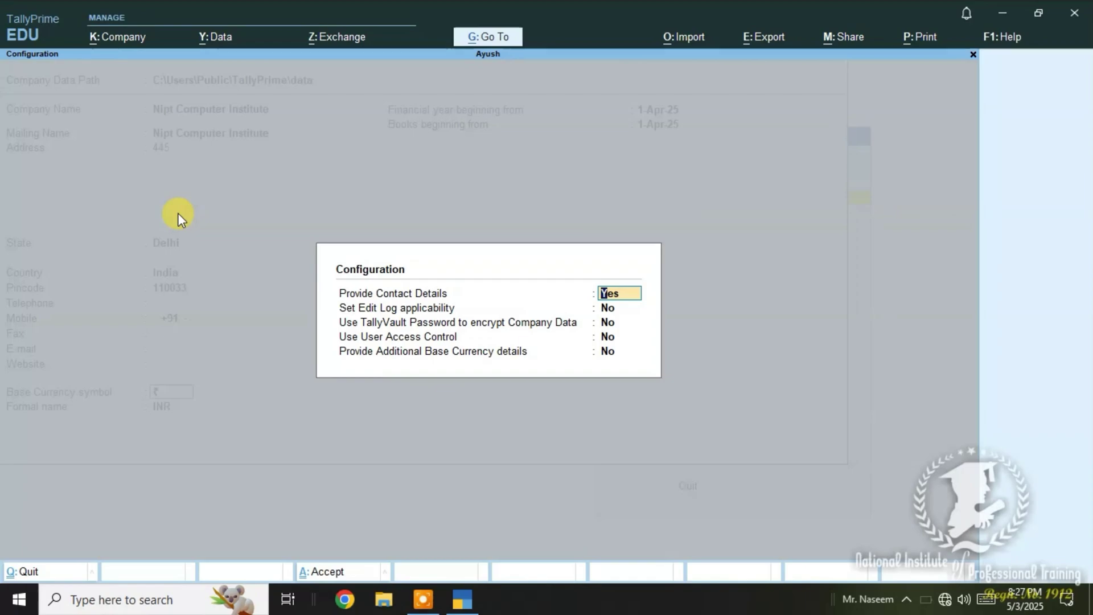
{"action": "key", "text": "Return"}
{"action": "key", "text": "Return"}
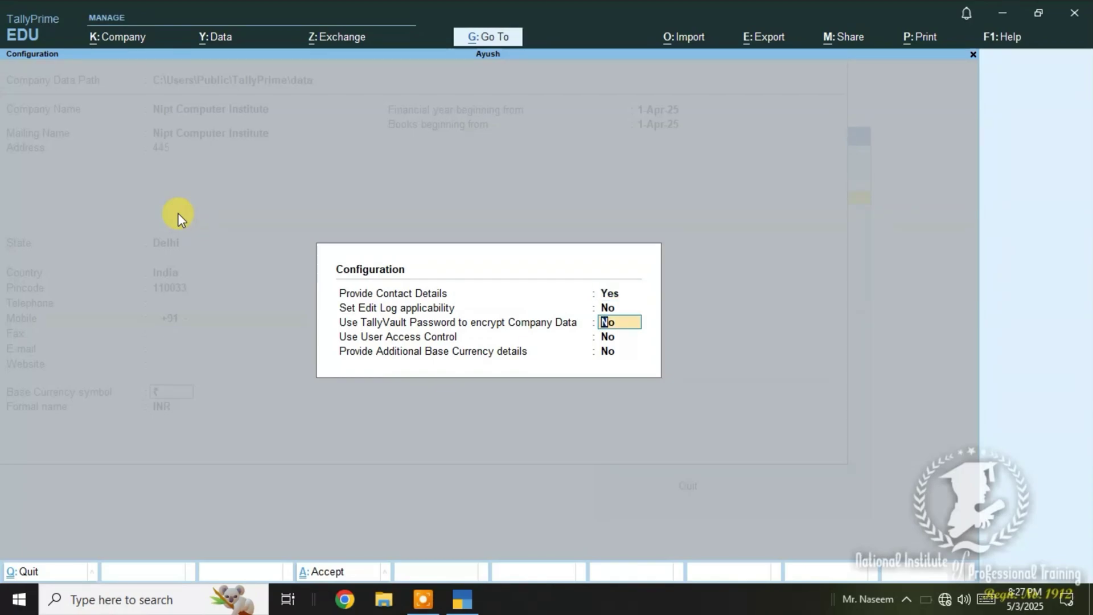
{"action": "key", "text": "Return"}
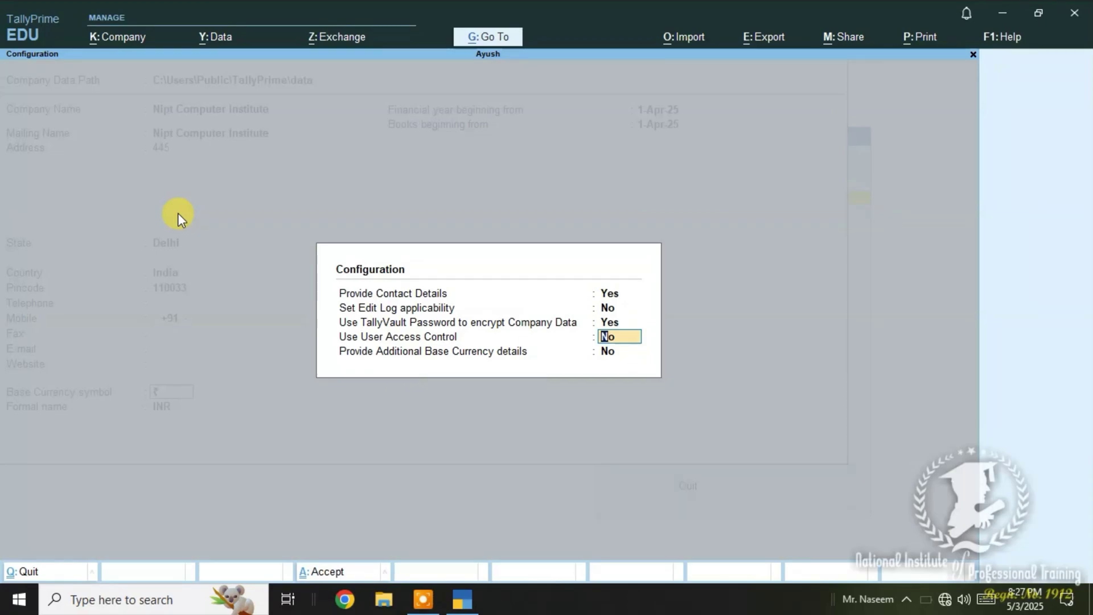
{"action": "key", "text": "Return"}
{"action": "key", "text": "Return"}
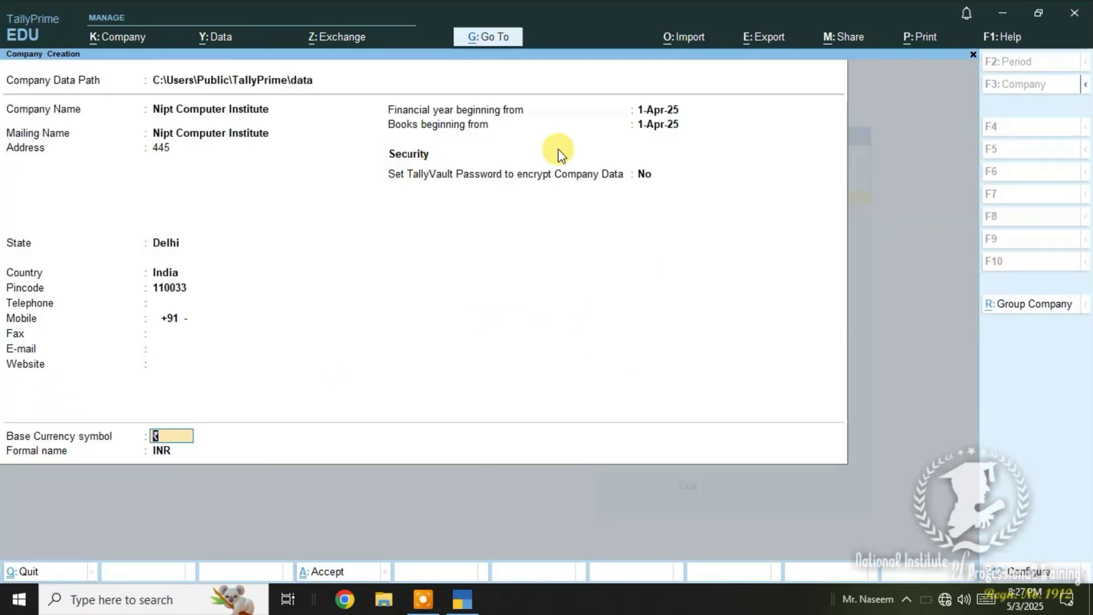
Turn on TallyVault encryption for the company data, then enter and confirm the TallyVault password.
{"action": "left_click", "coordinate": [642, 176]}
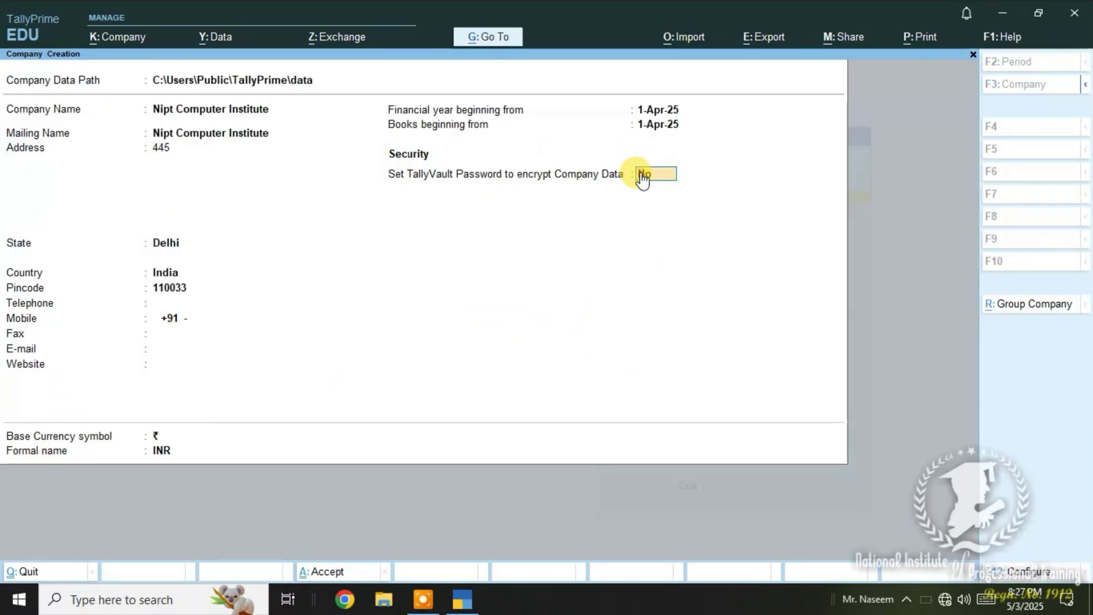
{"action": "type", "text": "y"}
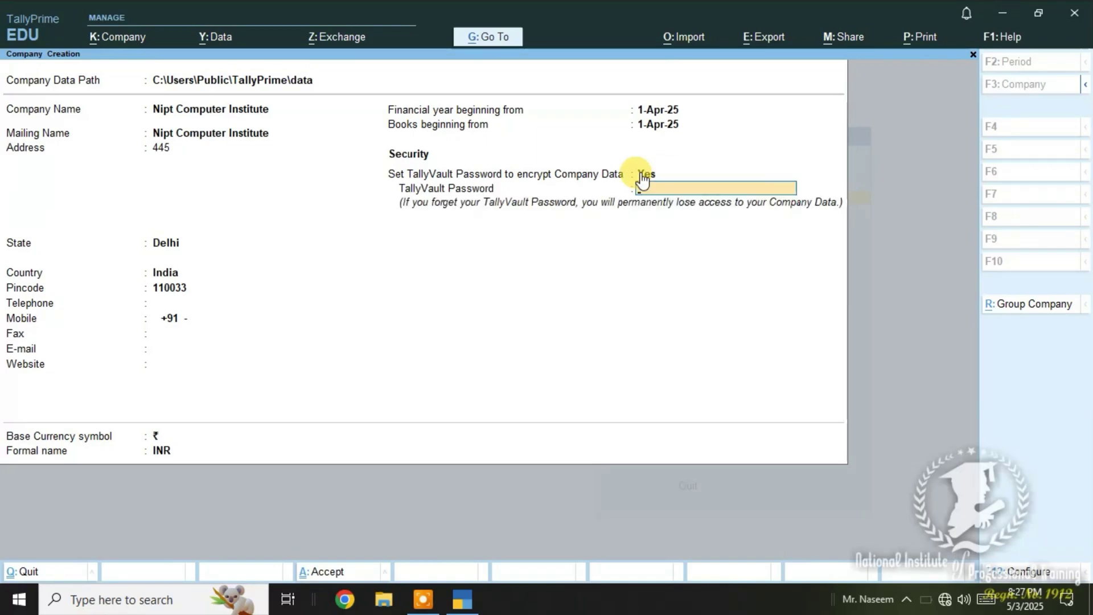
{"action": "type", "text": "***"}
{"action": "key", "text": "Return"}
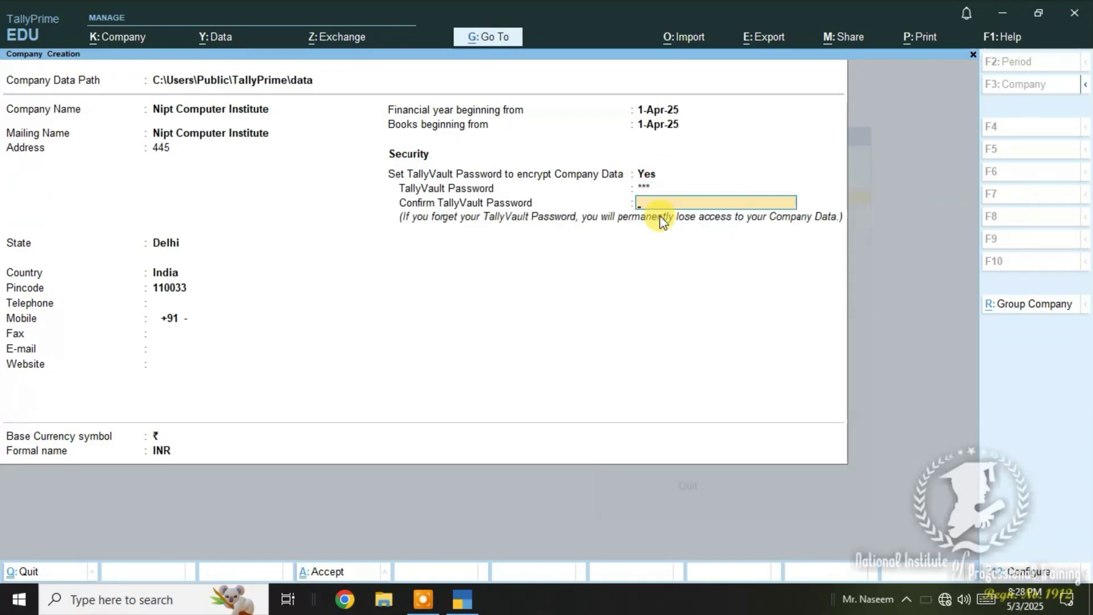
{"action": "type", "text": "***"}
{"action": "key", "text": "Return"}
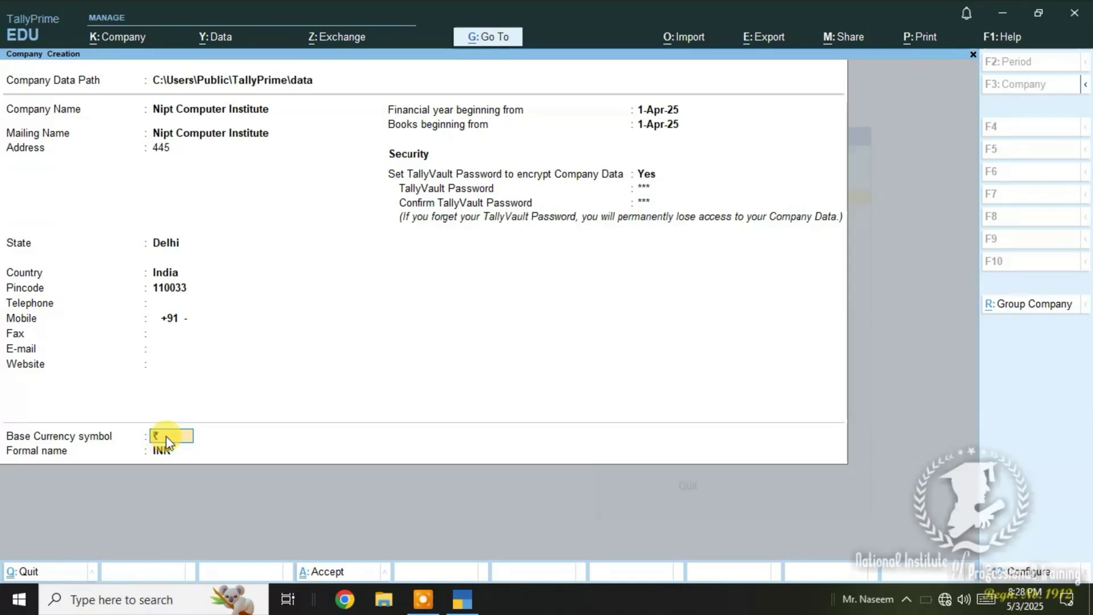
Save the new company by entering its TallyVault password, and accept the default company features.
{"action": "key", "text": "Return"}
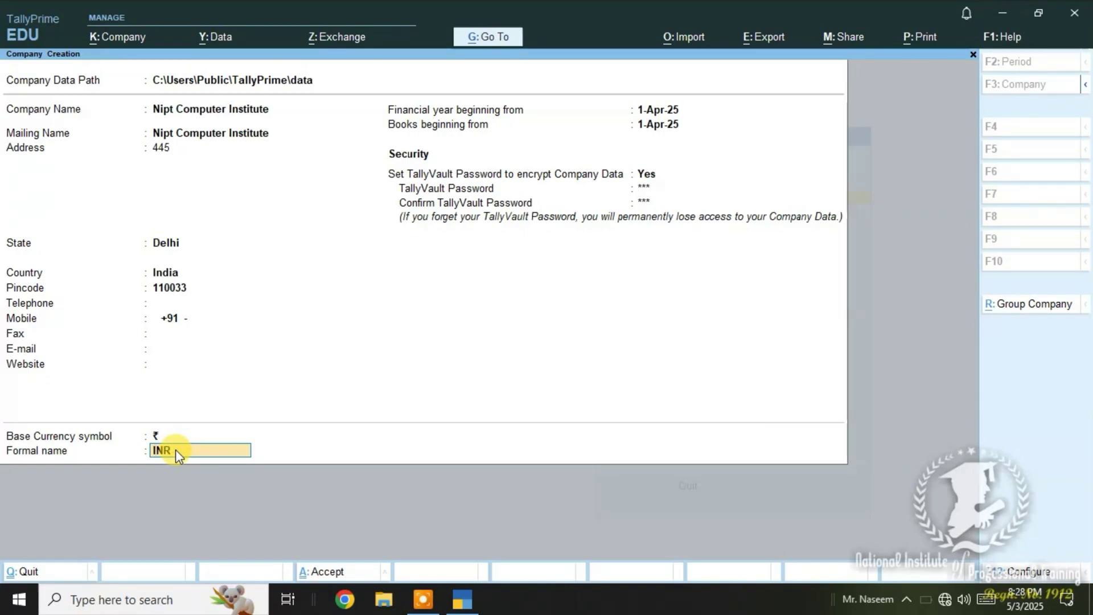
{"action": "key", "text": "ctrl"}
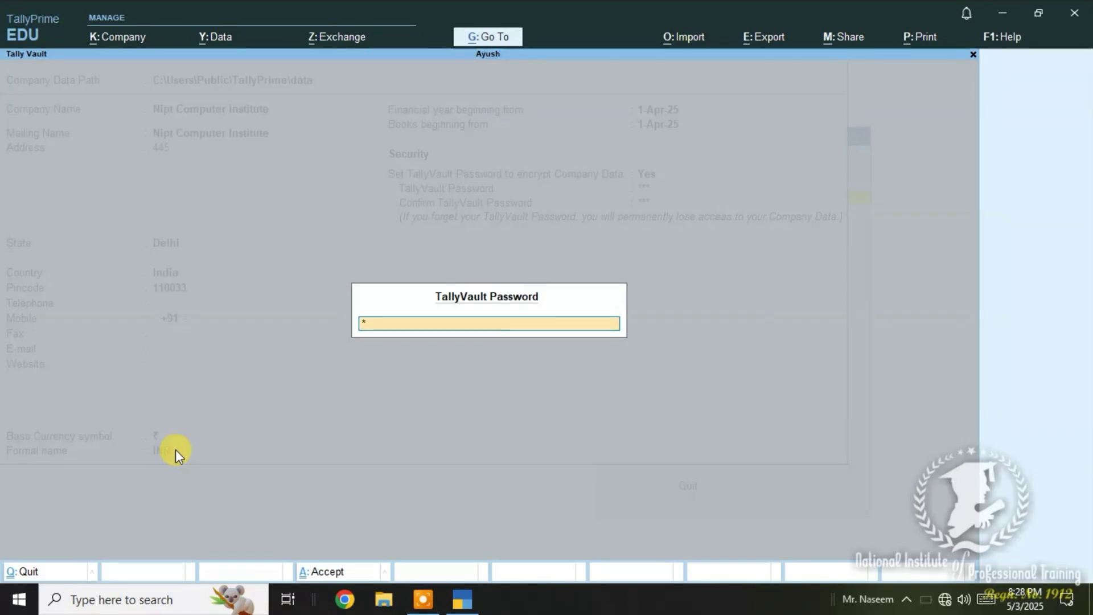
{"action": "type", "text": "***"}
{"action": "key", "text": "Return"}
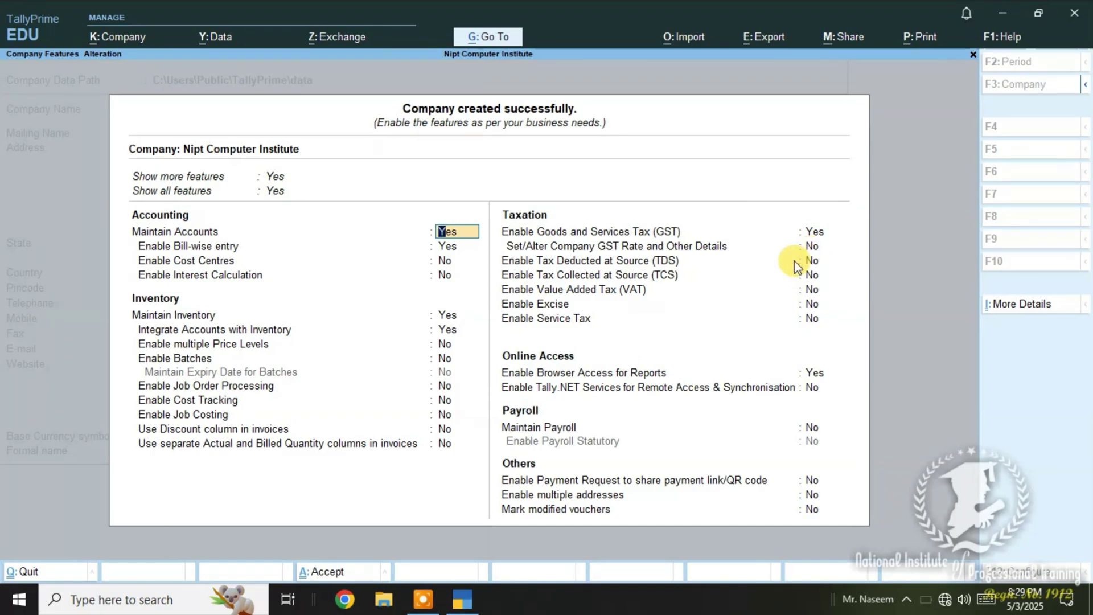
{"action": "key", "text": "ctrl"}
{"action": "key", "text": "ctrl+a"}
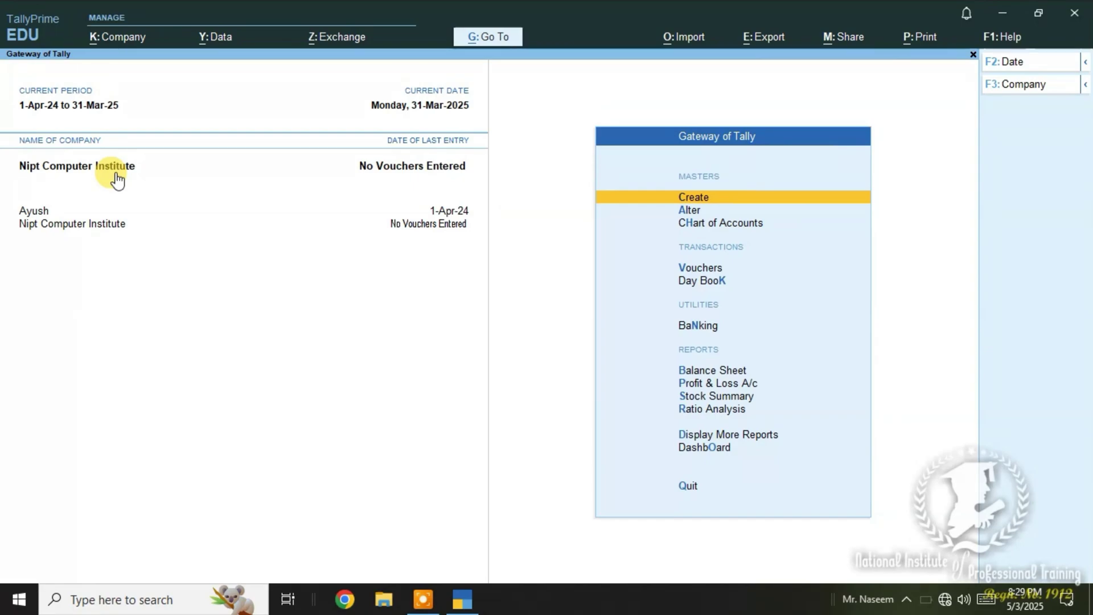
Browse the list of companies stored in the TallyPrime data folder and load the company BHEEM.
{"action": "key", "text": "F3"}
{"action": "key", "text": "Up"}
{"action": "key", "text": "Up"}
{"action": "key", "text": "Up"}
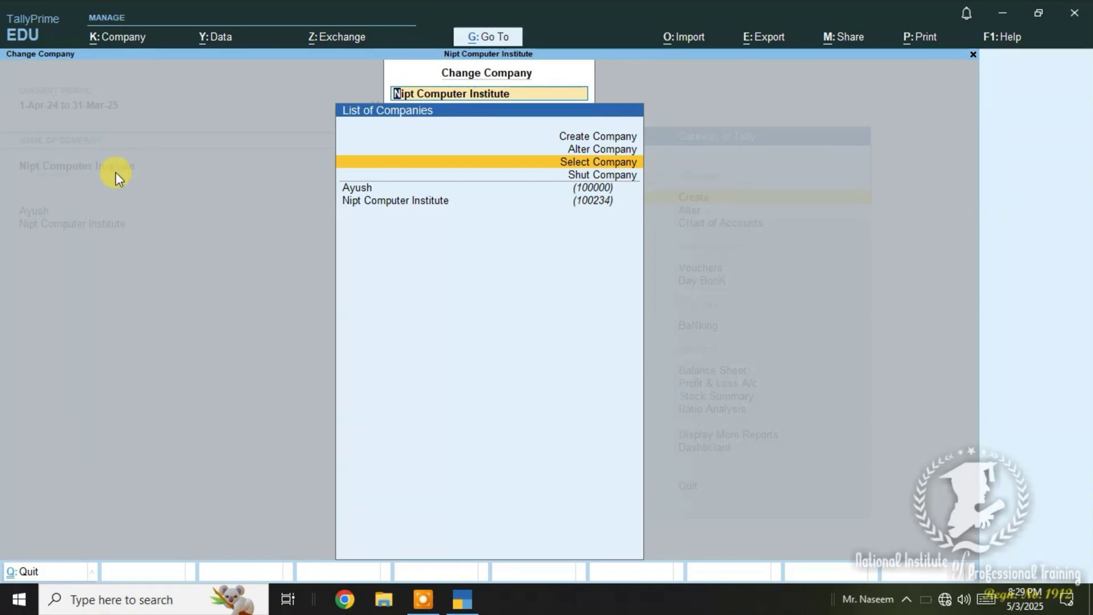
{"action": "key", "text": "Down"}
{"action": "key", "text": "Down"}
{"action": "key", "text": "Down"}
{"action": "key", "text": "Down"}
{"action": "key", "text": "Down"}
{"action": "key", "text": "Down"}
{"action": "key", "text": "Down"}
{"action": "key", "text": "Down"}
{"action": "key", "text": "Down"}
{"action": "key", "text": "Down"}
{"action": "key", "text": "Down"}
{"action": "key", "text": "Down"}
{"action": "key", "text": "Down"}
{"action": "key", "text": "Down"}
{"action": "key", "text": "Down"}
{"action": "key", "text": "Down"}
{"action": "key", "text": "Down"}
{"action": "key", "text": "Down"}
{"action": "key", "text": "Down"}
{"action": "key", "text": "Down"}
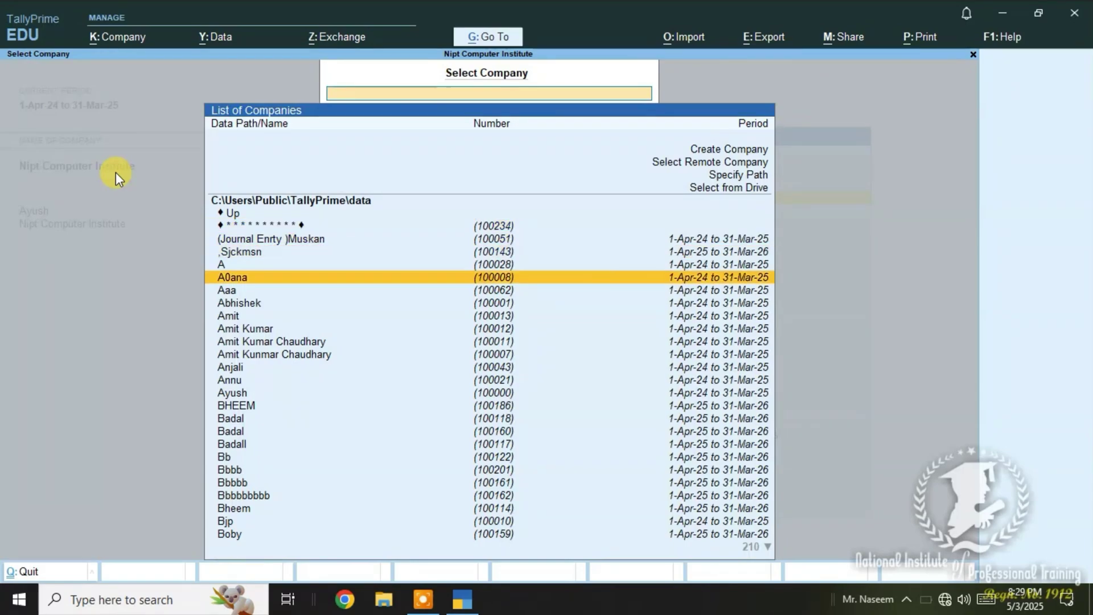
{"action": "key", "text": "Down"}
{"action": "key", "text": "Down"}
{"action": "key", "text": "Down"}
{"action": "key", "text": "Down"}
{"action": "key", "text": "Down"}
{"action": "key", "text": "Down"}
{"action": "key", "text": "Down"}
{"action": "key", "text": "Down"}
{"action": "key", "text": "Down"}
{"action": "key", "text": "Down"}
{"action": "key", "text": "Down"}
{"action": "key", "text": "Down"}
{"action": "key", "text": "Down"}
{"action": "key", "text": "Down"}
{"action": "key", "text": "Down"}
{"action": "key", "text": "Down"}
{"action": "key", "text": "Down"}
{"action": "key", "text": "Down"}
{"action": "key", "text": "Down"}
{"action": "key", "text": "Down"}
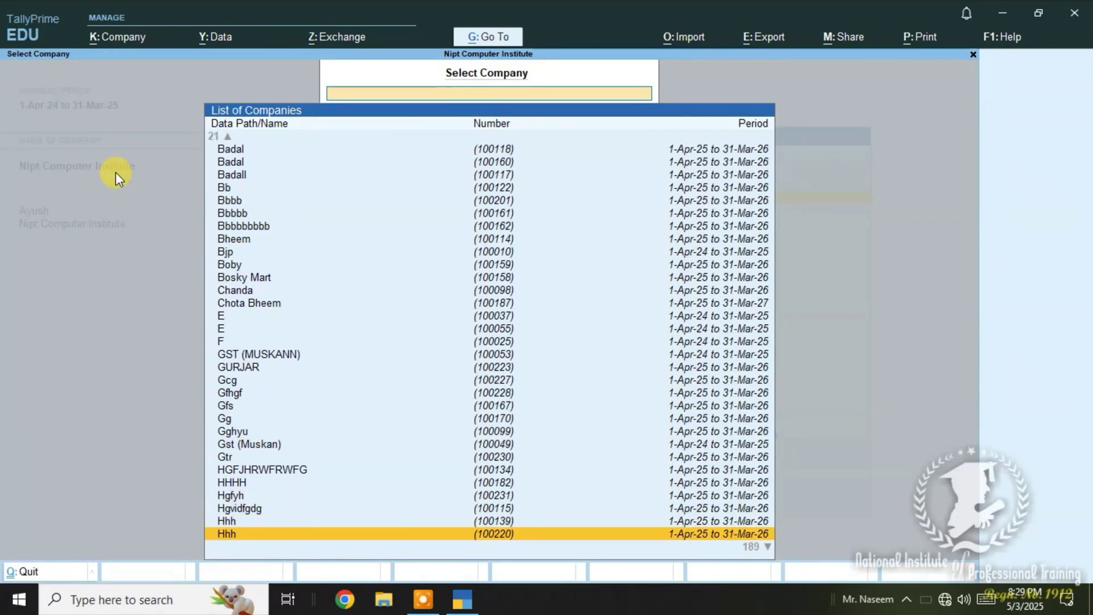
{"action": "key", "text": "Up"}
{"action": "key", "text": "Up"}
{"action": "key", "text": "Up"}
{"action": "key", "text": "Up"}
{"action": "key", "text": "Up"}
{"action": "key", "text": "Up"}
{"action": "key", "text": "Up"}
{"action": "key", "text": "Up"}
{"action": "key", "text": "Up"}
{"action": "key", "text": "Up"}
{"action": "key", "text": "Up"}
{"action": "key", "text": "Up"}
{"action": "key", "text": "Up"}
{"action": "key", "text": "Up"}
{"action": "key", "text": "Up"}
{"action": "key", "text": "Up"}
{"action": "key", "text": "Up"}
{"action": "key", "text": "Up"}
{"action": "key", "text": "Up"}
{"action": "key", "text": "Up"}
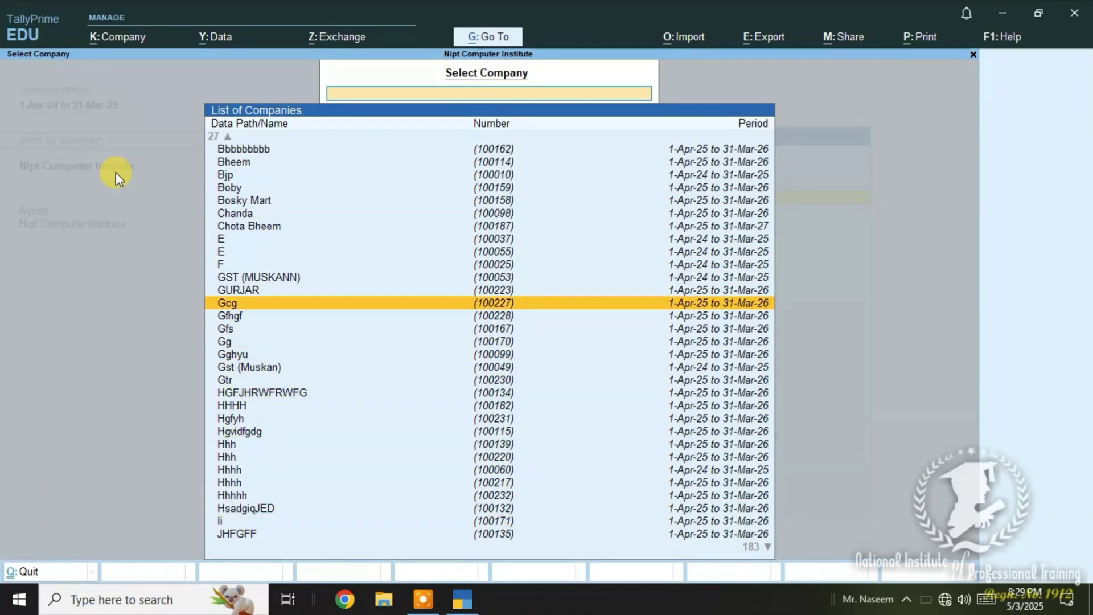
{"action": "key", "text": "Up"}
{"action": "key", "text": "Down"}
{"action": "key", "text": "Down"}
{"action": "key", "text": "Down"}
{"action": "key", "text": "Down"}
{"action": "key", "text": "Down"}
{"action": "key", "text": "Down"}
{"action": "key", "text": "Down"}
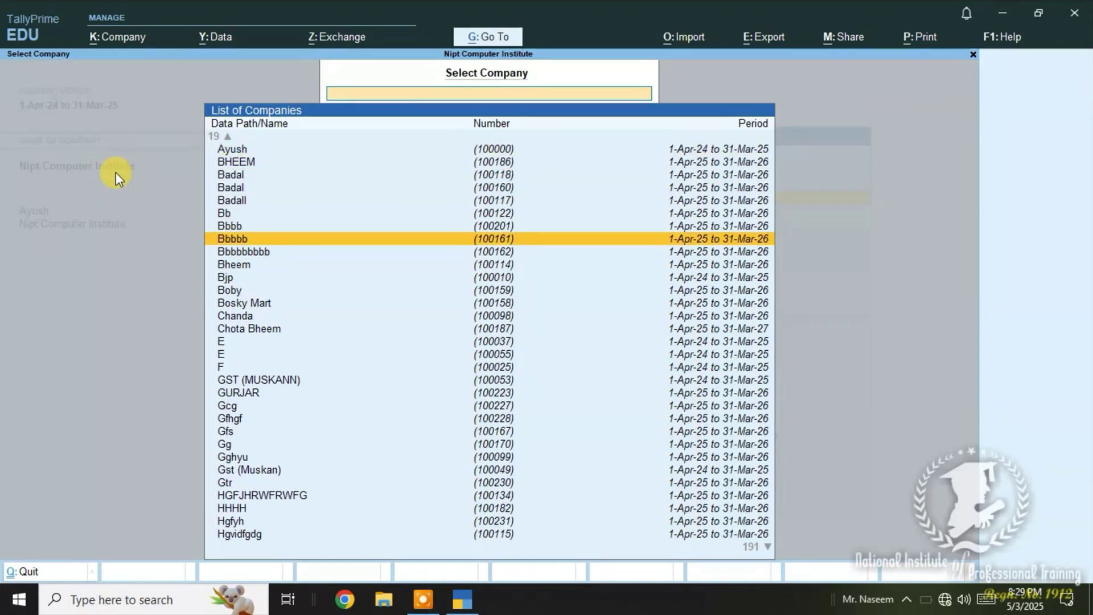
{"action": "key", "text": "Up"}
{"action": "key", "text": "Up"}
{"action": "key", "text": "Up"}
{"action": "key", "text": "Up"}
{"action": "key", "text": "Up"}
{"action": "key", "text": "Up"}
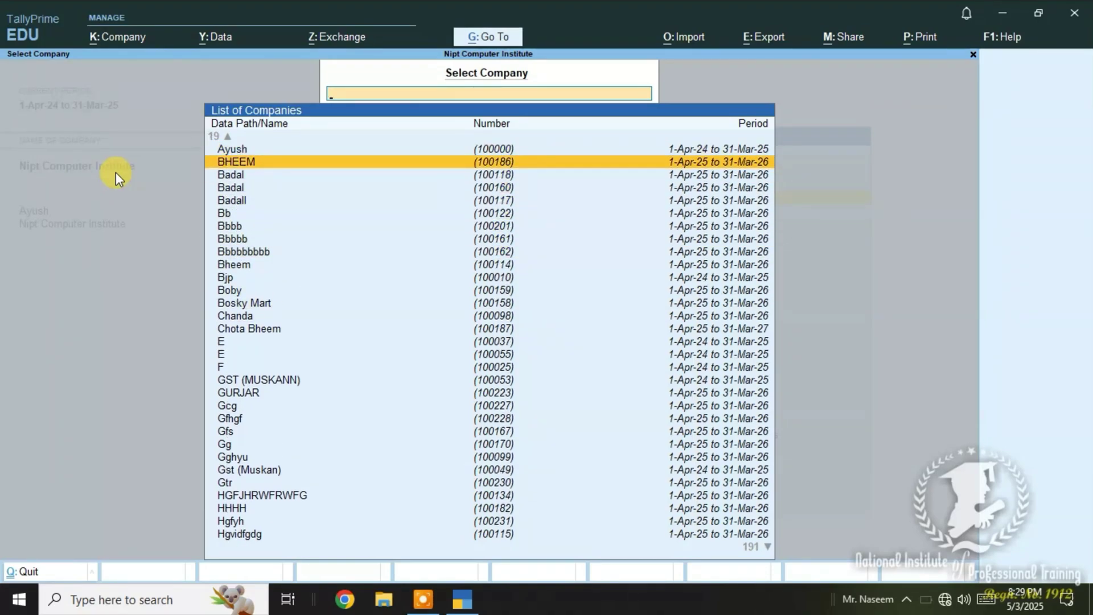
{"action": "key", "text": "Return"}
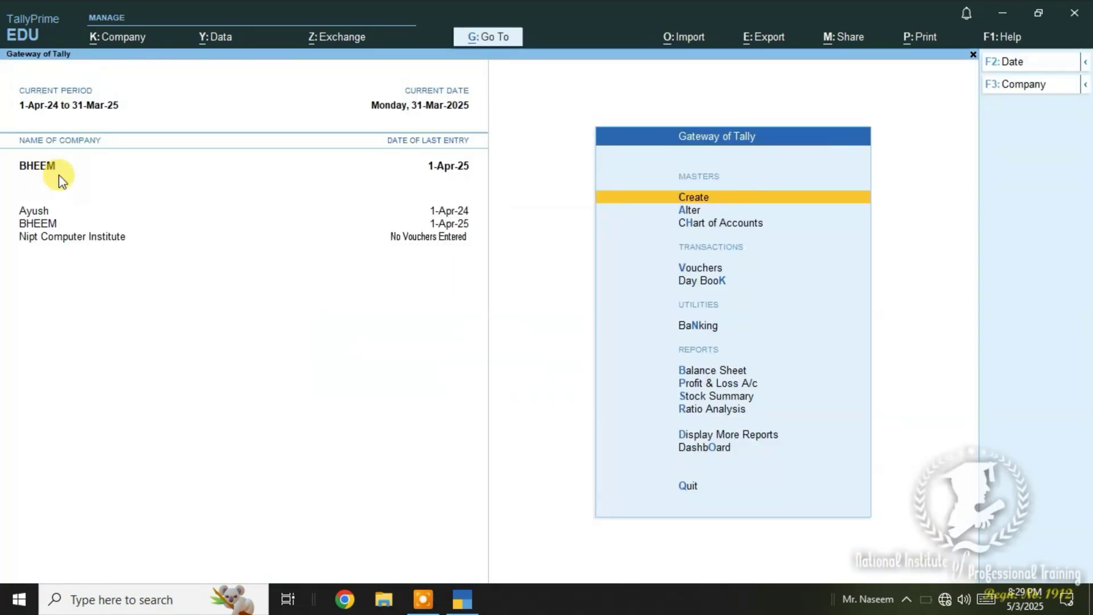
Open the company BHEEM for alteration.
{"action": "left_click", "coordinate": [58, 176]}
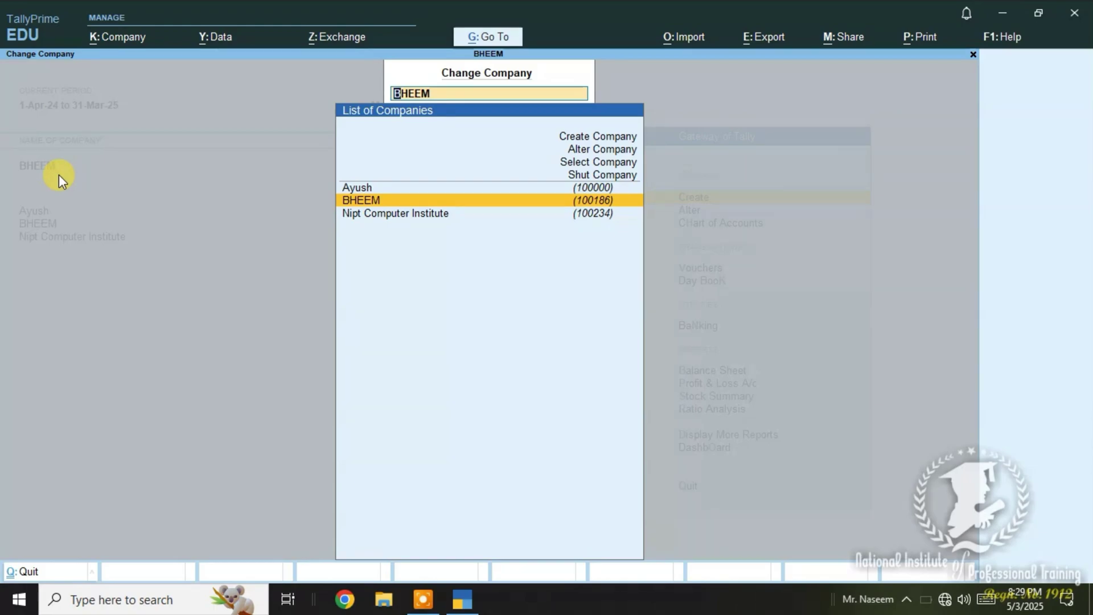
{"action": "key", "text": "Up"}
{"action": "key", "text": "Up"}
{"action": "key", "text": "Up"}
{"action": "key", "text": "Up"}
{"action": "key", "text": "Return"}
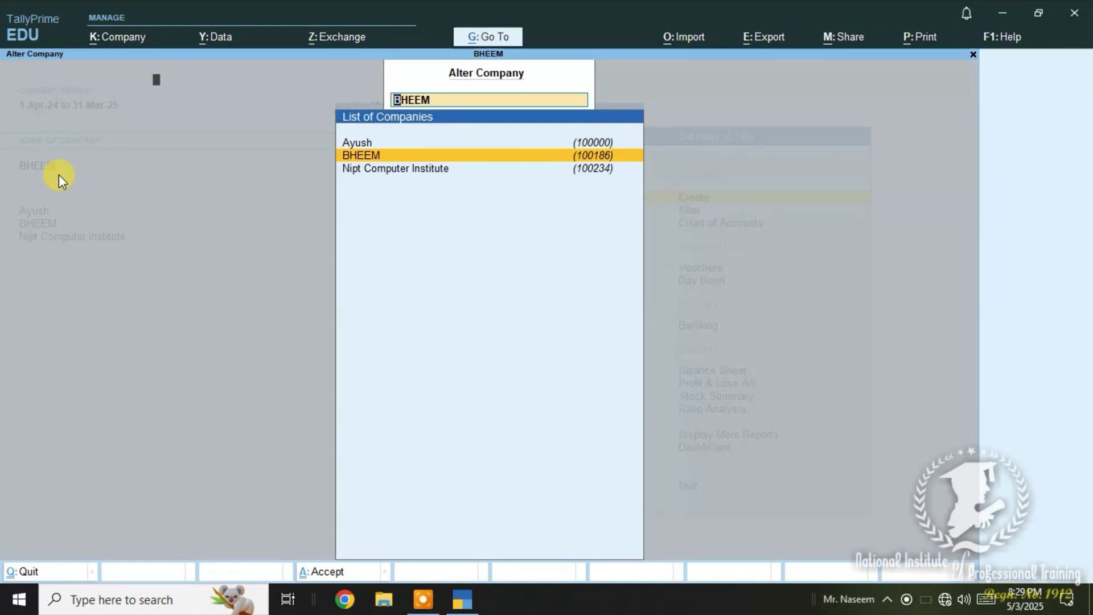
{"action": "key", "text": "Return"}
Set BHEEM's state to Himachal Pradesh, keeping the name, mailing name and blank address, and save the alteration.
{"action": "key", "text": "Return"}
{"action": "key", "text": "Return"}
{"action": "key", "text": "Return"}
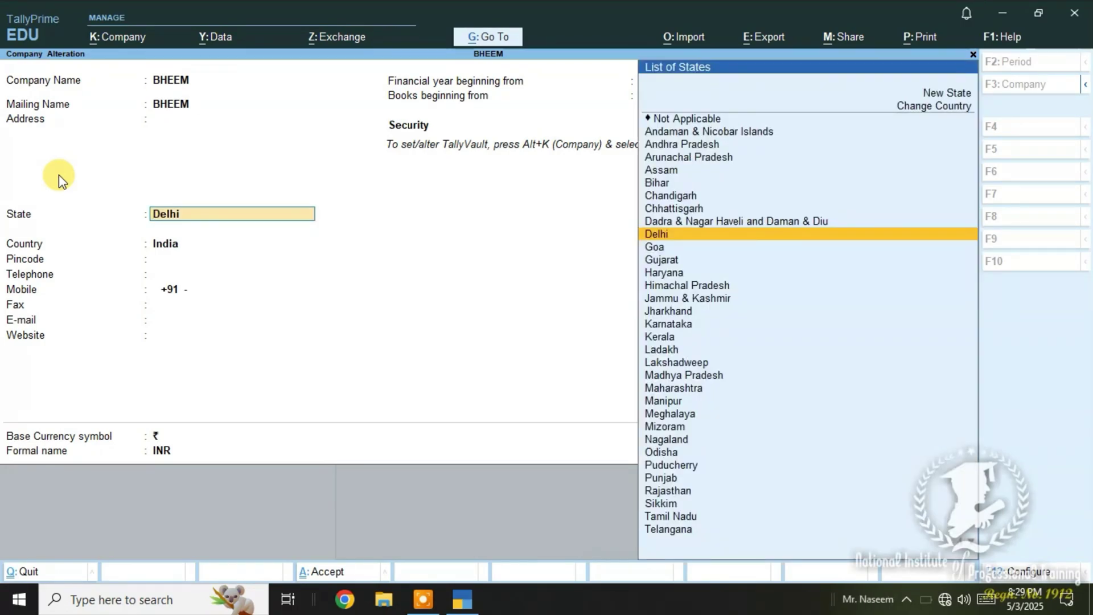
{"action": "type", "text": "Cha"}
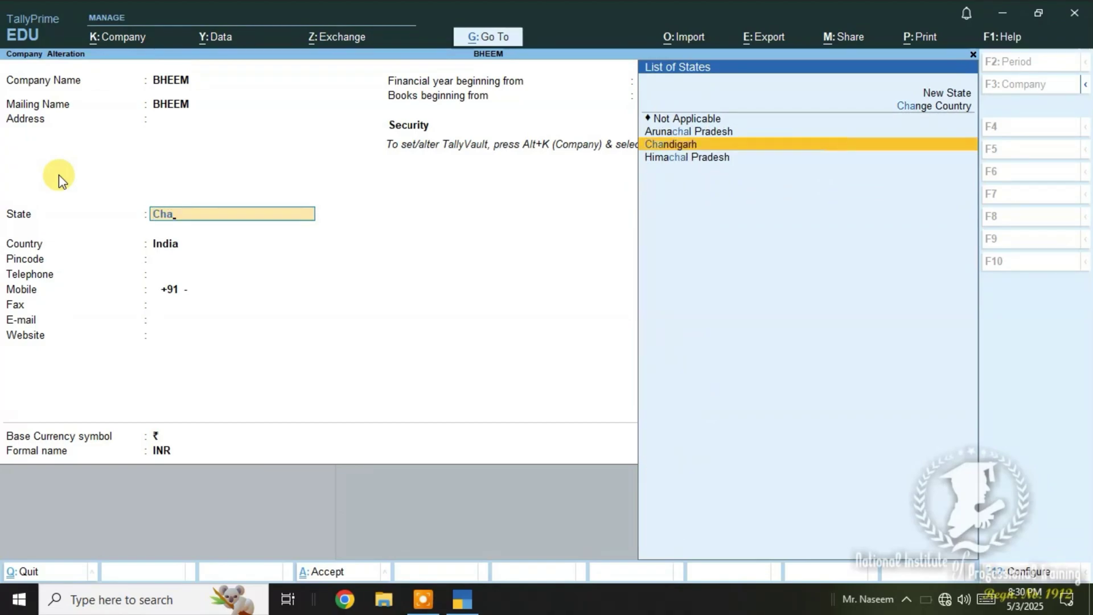
{"action": "key", "text": "Down"}
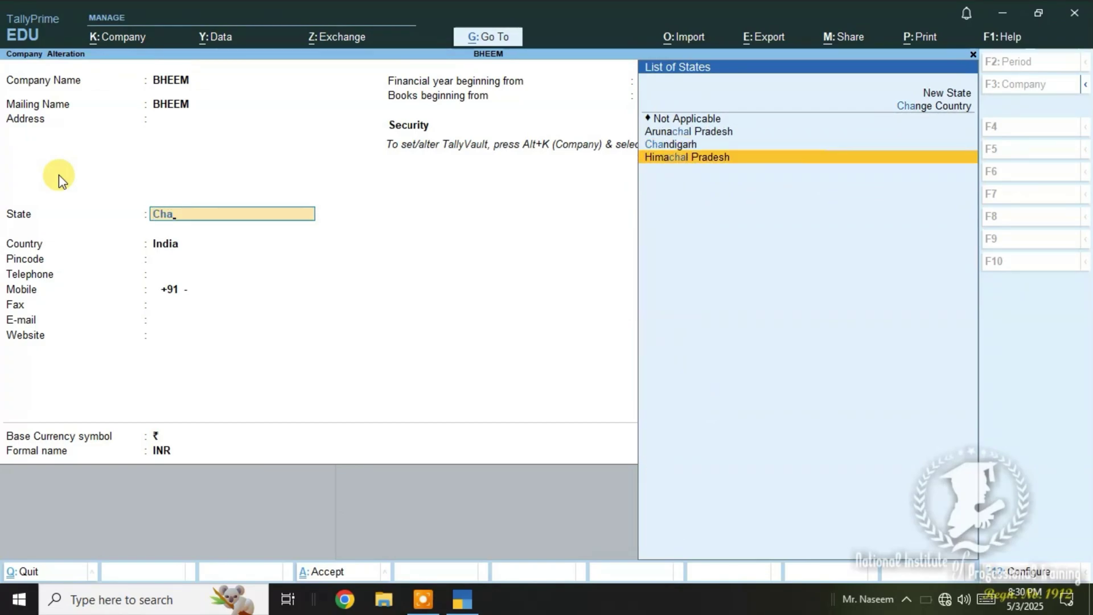
{"action": "key", "text": "Return"}
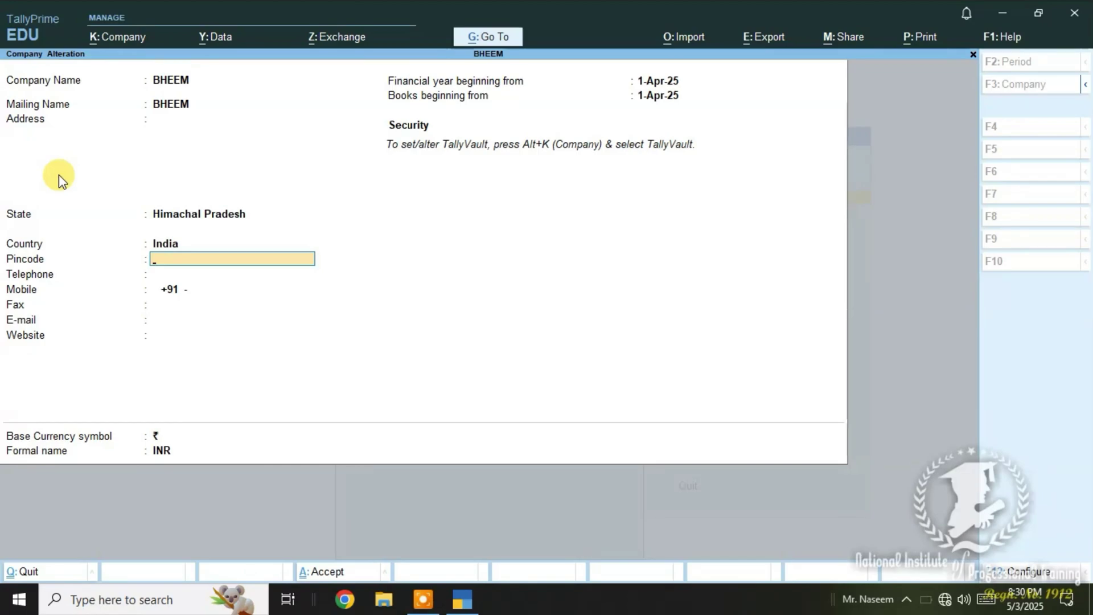
{"action": "key", "text": "ctrl"}
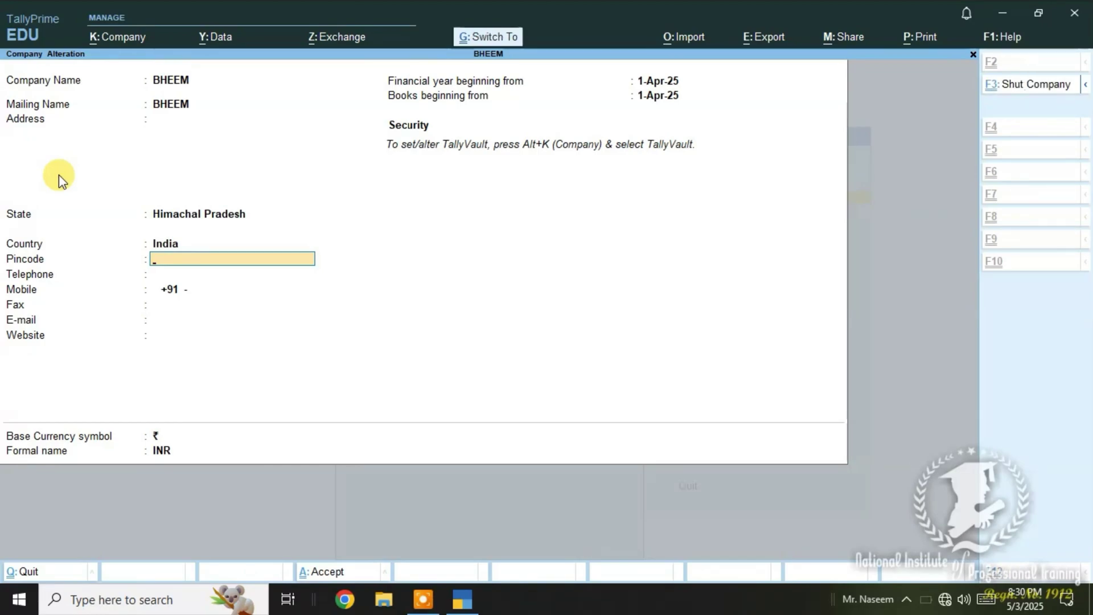
{"action": "key", "text": "ctrl+a"}
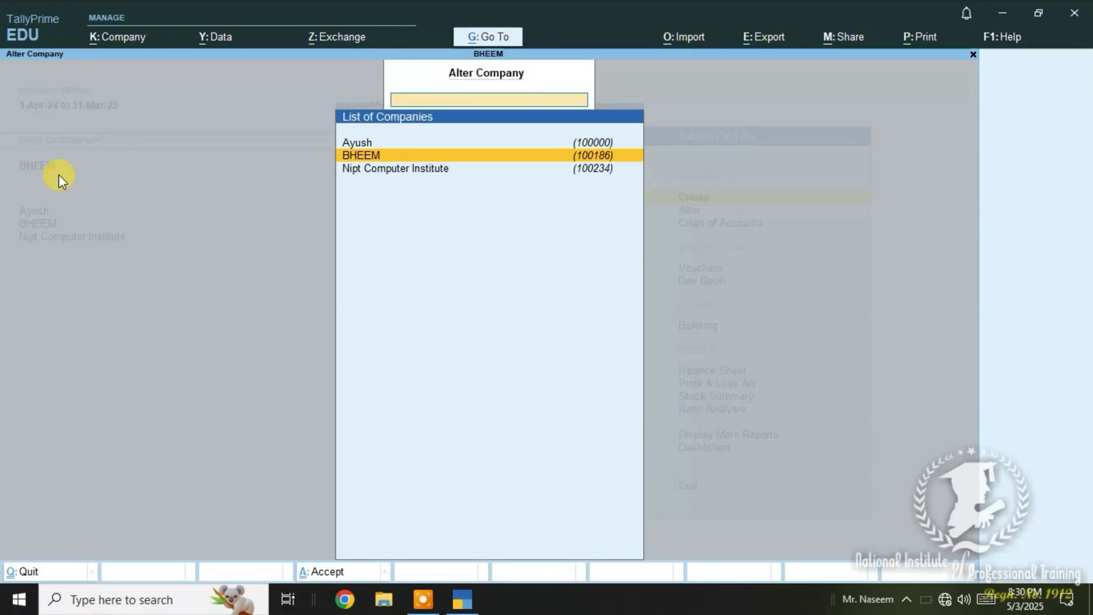
{"action": "key", "text": "Escape"}
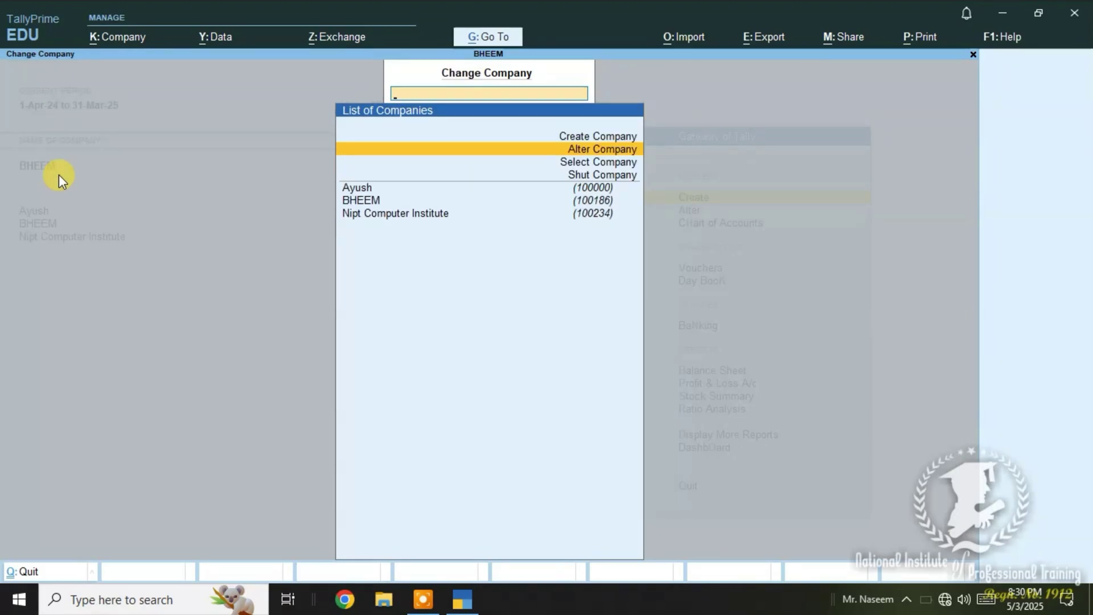
Shut the company Ayush and confirm closing it.
{"action": "key", "text": "Down"}
{"action": "key", "text": "Down"}
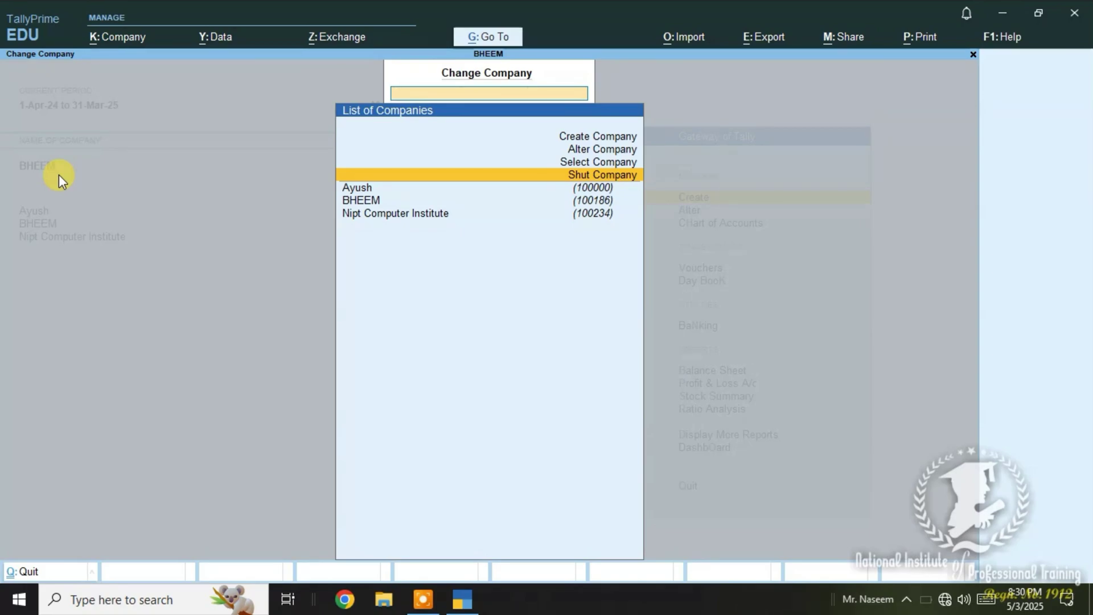
{"action": "key", "text": "Return"}
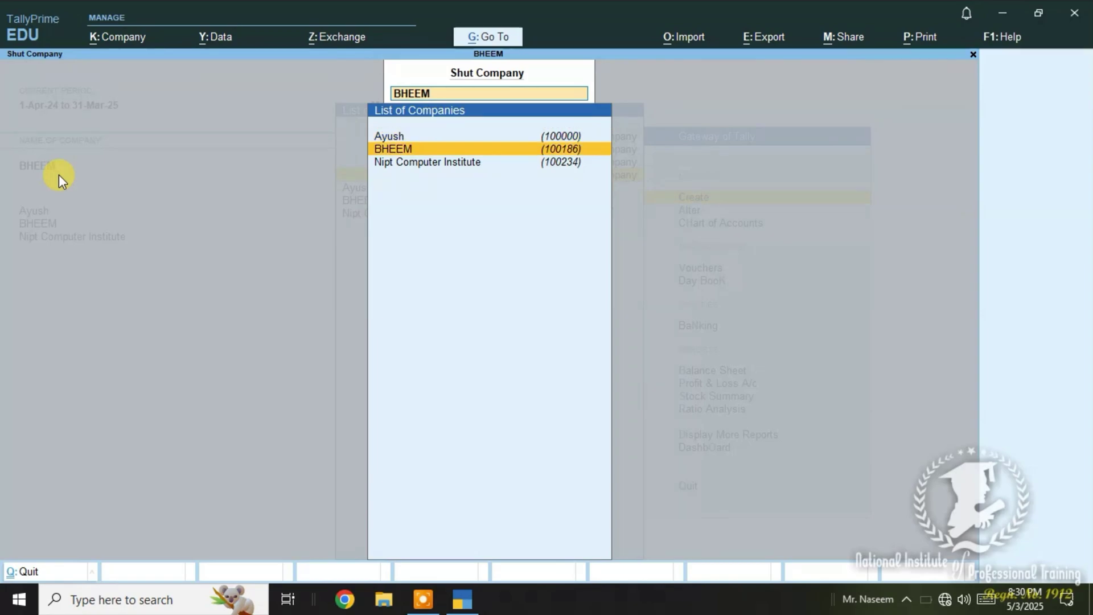
{"action": "key", "text": "Up"}
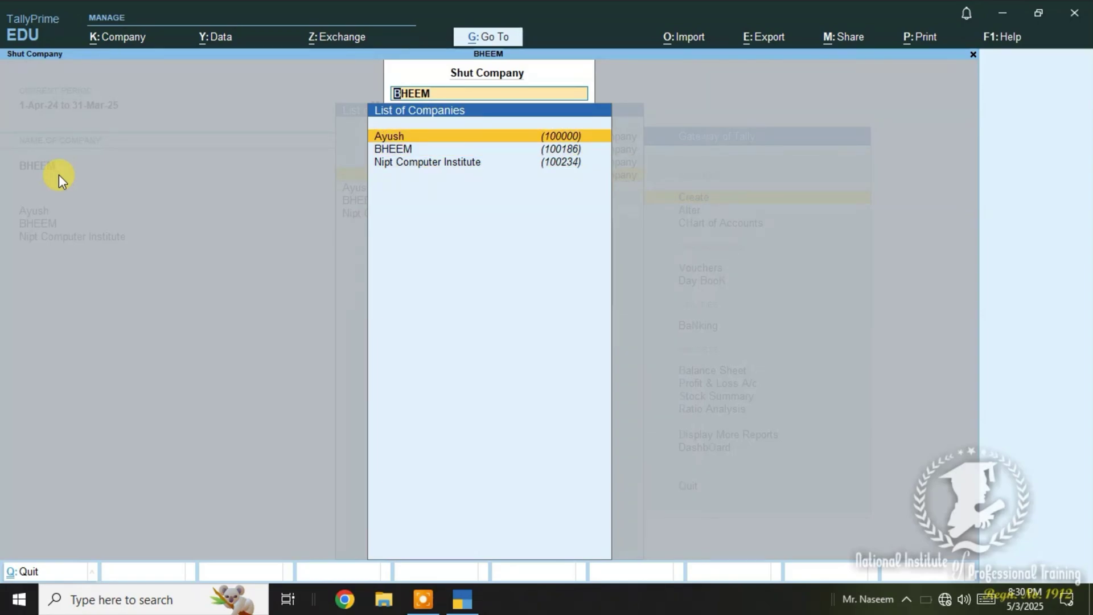
{"action": "key", "text": "Return"}
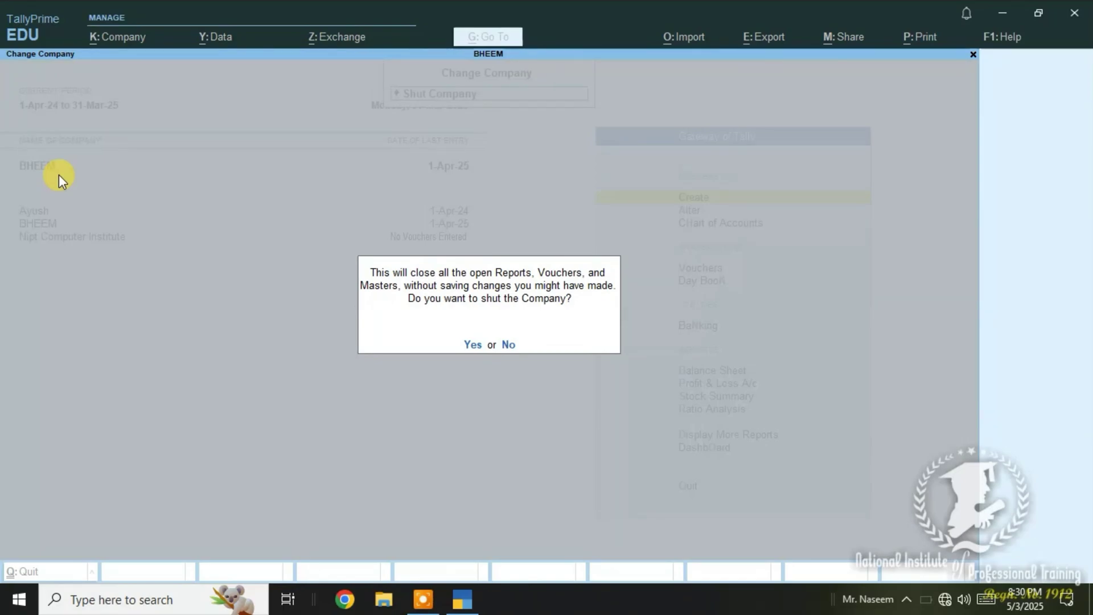
{"action": "left_click", "coordinate": [475, 346]}
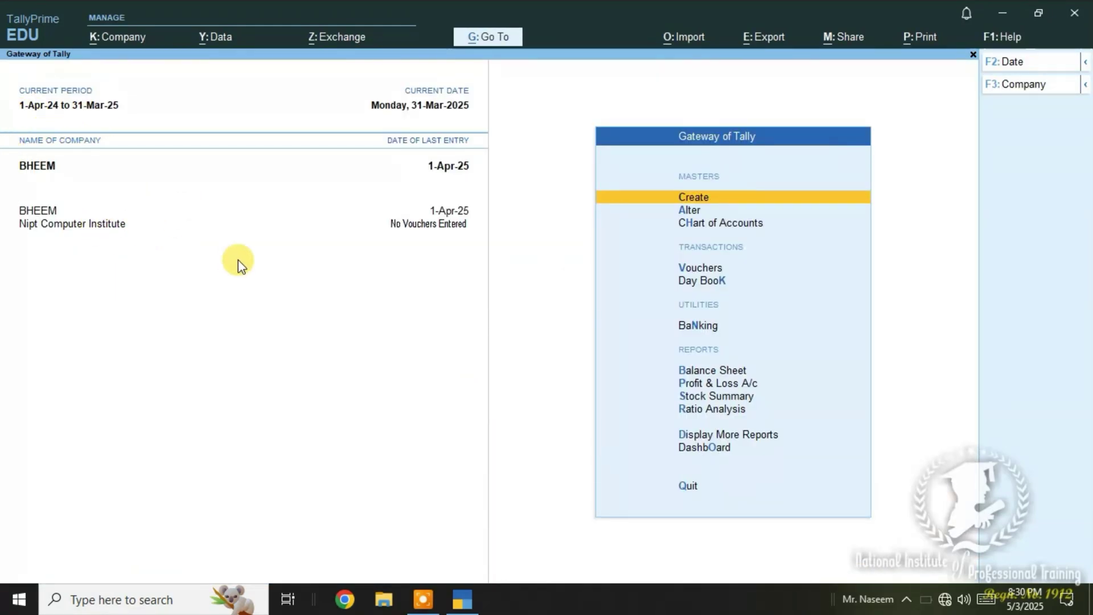
Shut the company BHEEM, leaving Nipt Computer Institute loaded.
{"action": "key", "text": "F3"}
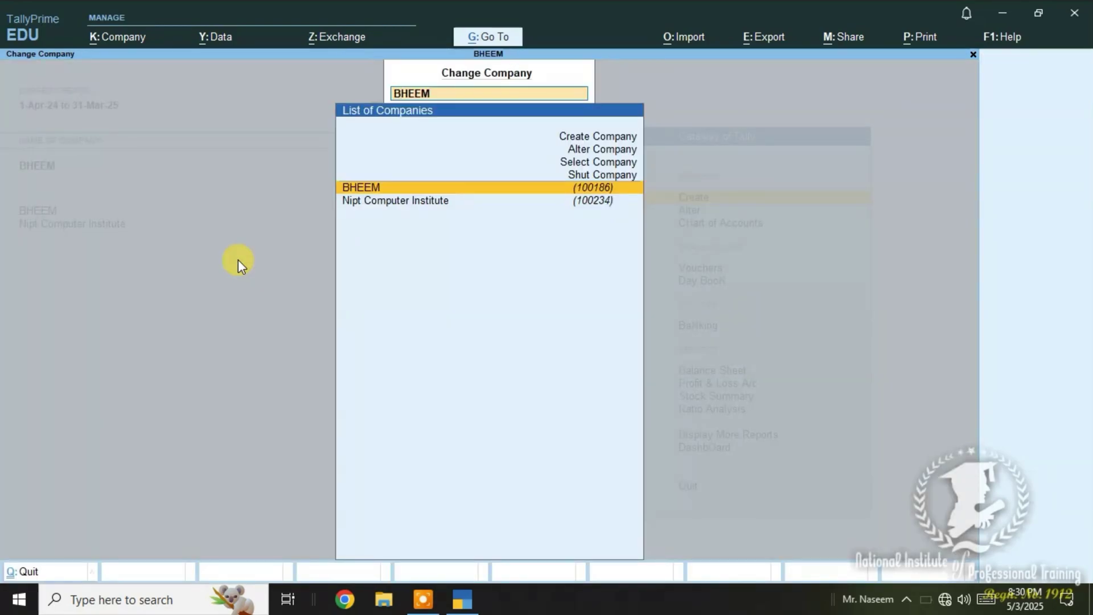
{"action": "key", "text": "Up"}
{"action": "key", "text": "Return"}
{"action": "key", "text": "Down"}
{"action": "key", "text": "Up"}
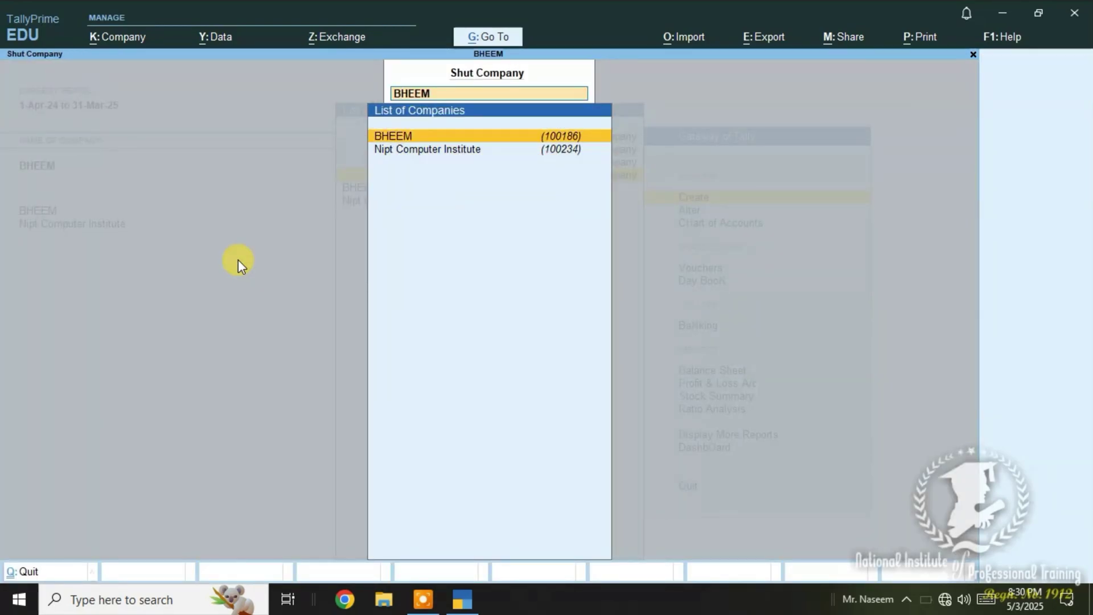
{"action": "key", "text": "Return"}
{"action": "key", "text": "y"}
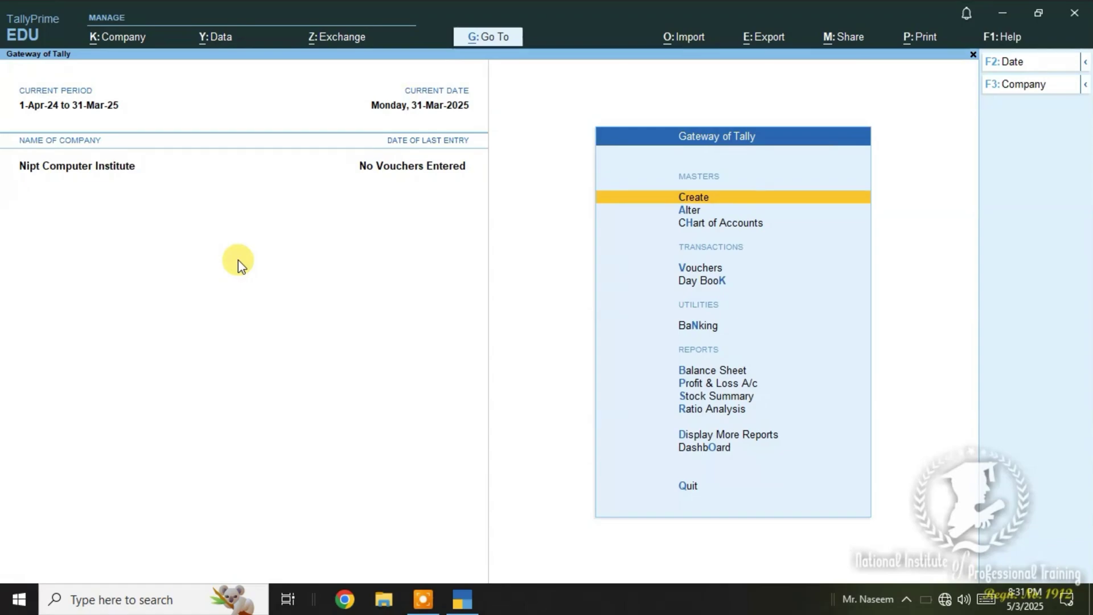